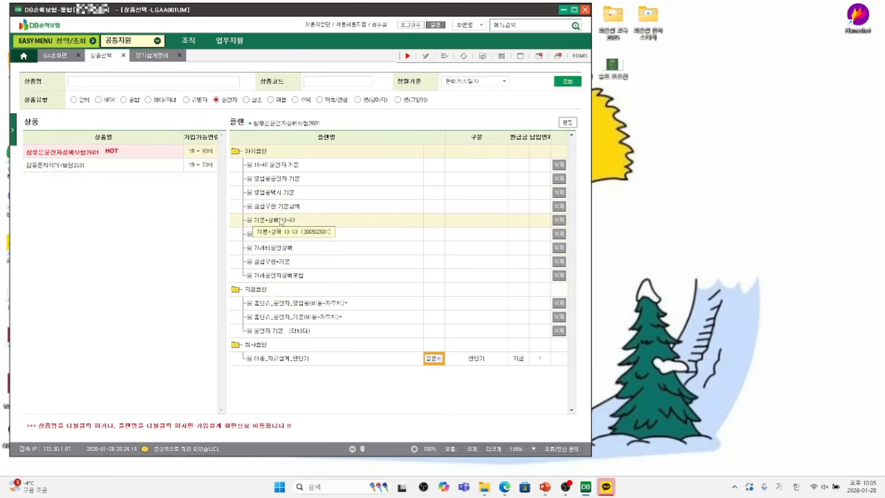
Step: Open an enrolment design with the 기본+상해 18-60 plan, then find the handler by name and assign them to it
double_click(276, 206)
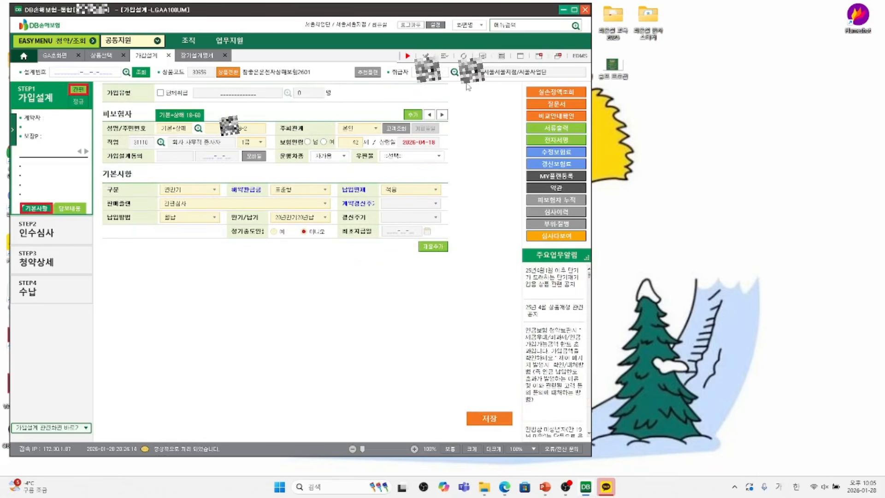
left_click(455, 73)
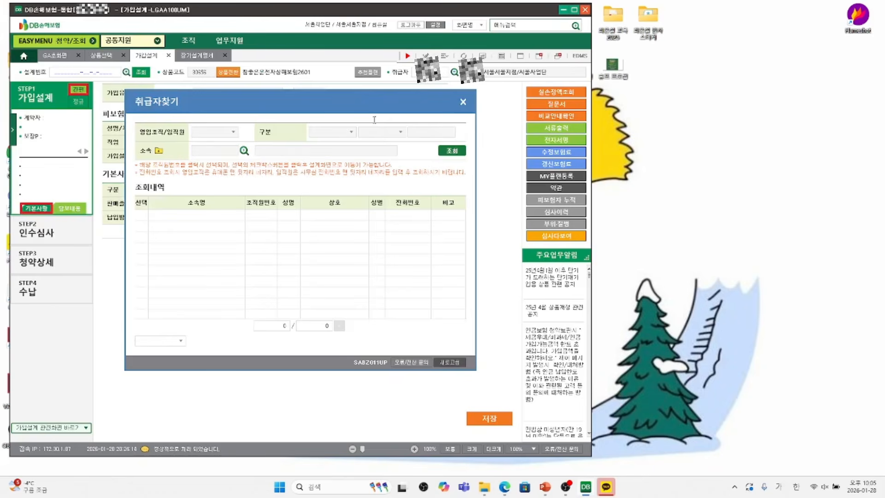
type("???")
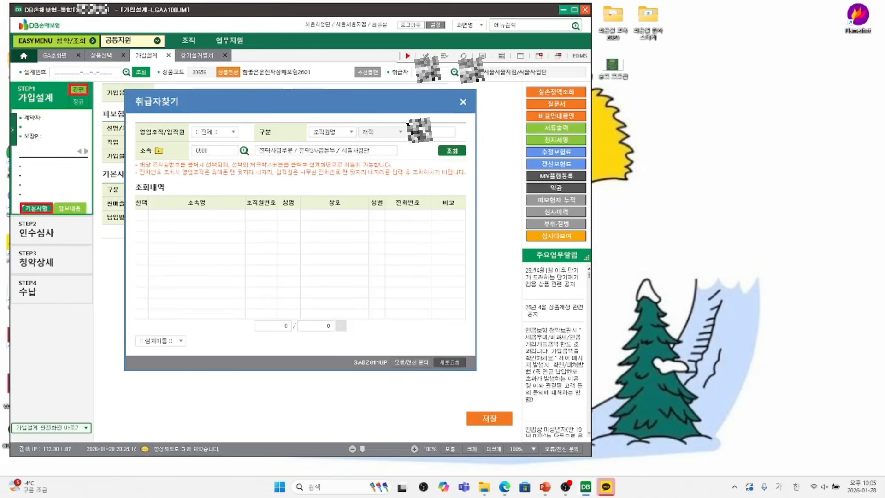
key("Return")
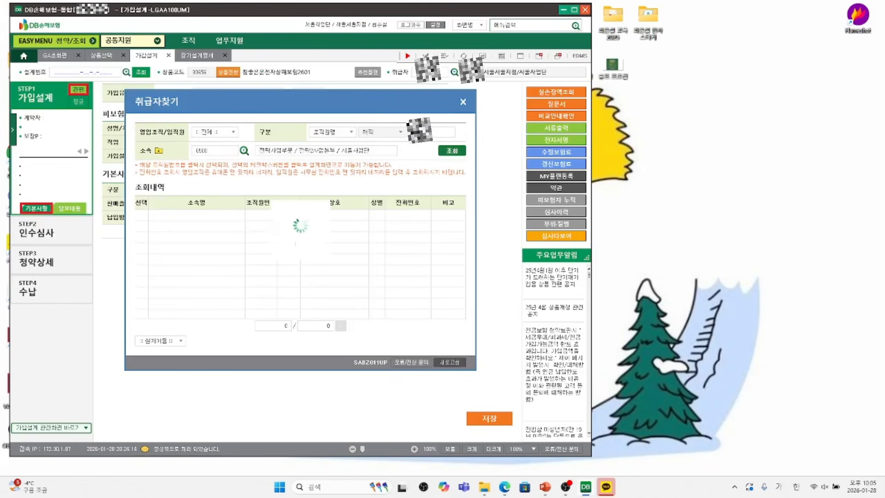
left_click(267, 237)
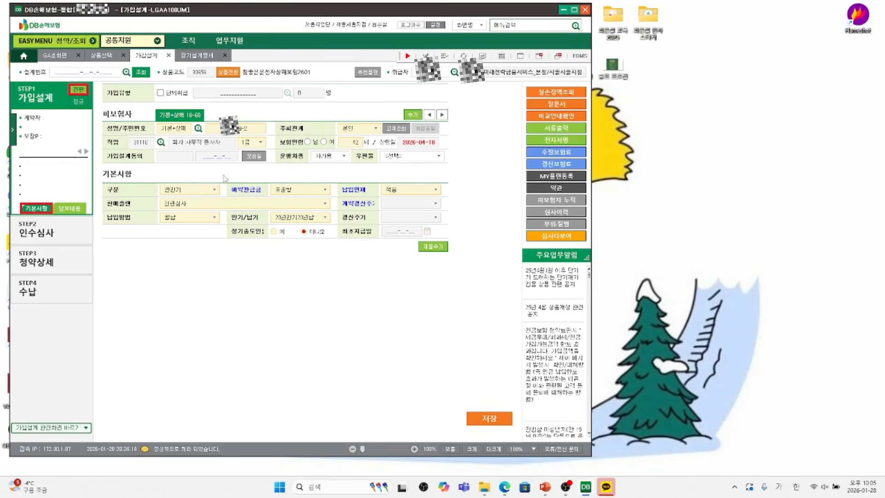
Step: Switch the design to regular mode, fill in the customer as the insured and save the basic information
left_click(78, 102)
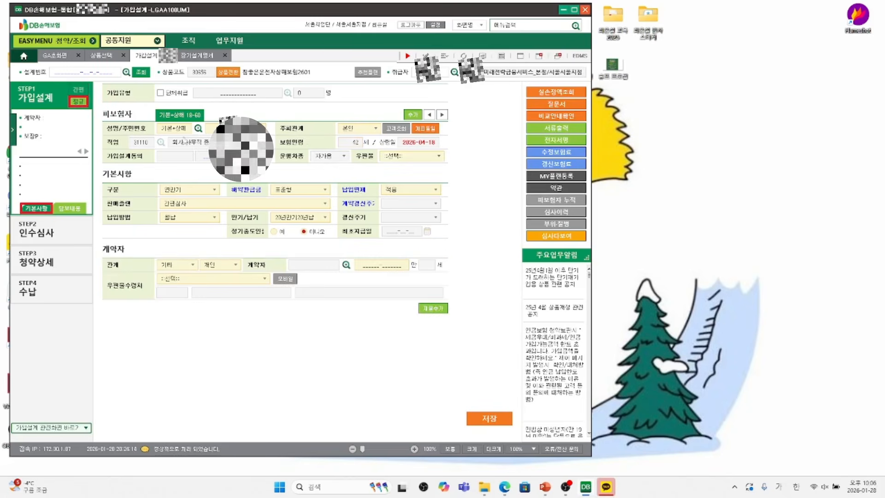
left_click(174, 129)
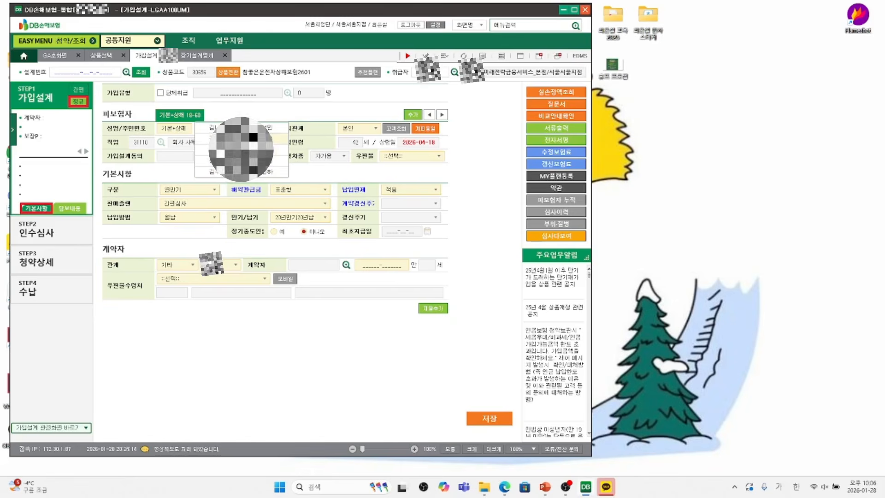
left_click(241, 150)
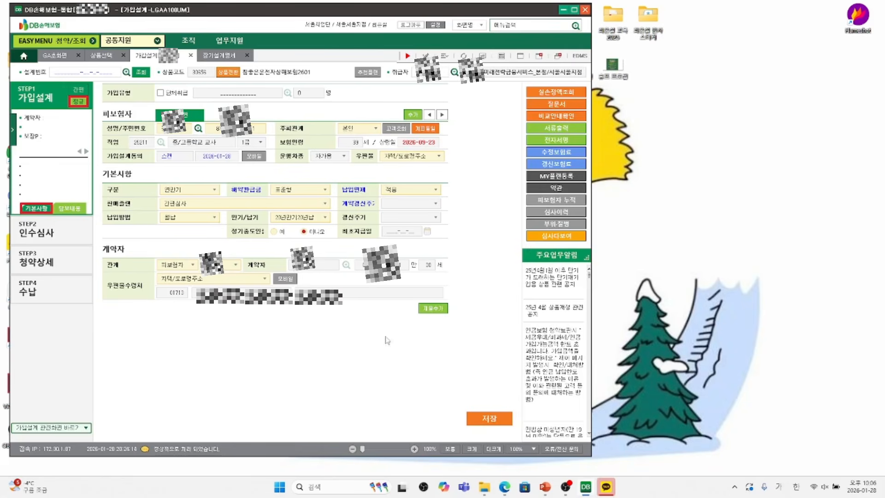
left_click(492, 418)
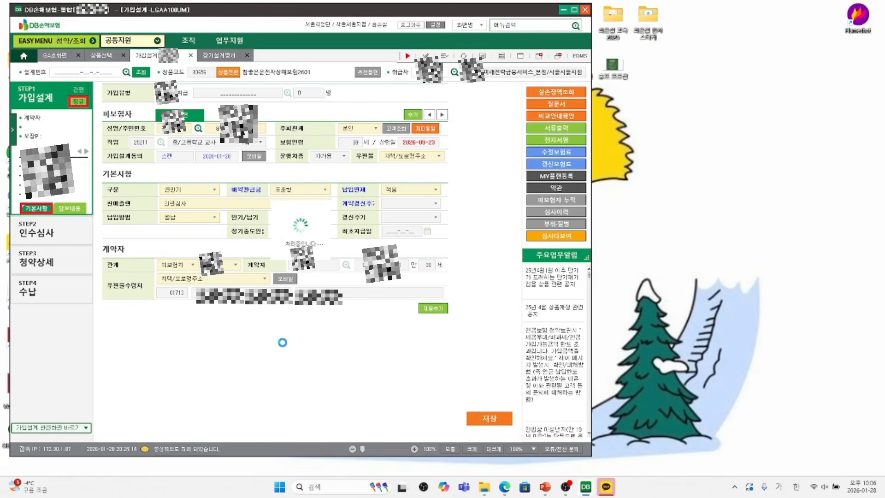
left_click(300, 260)
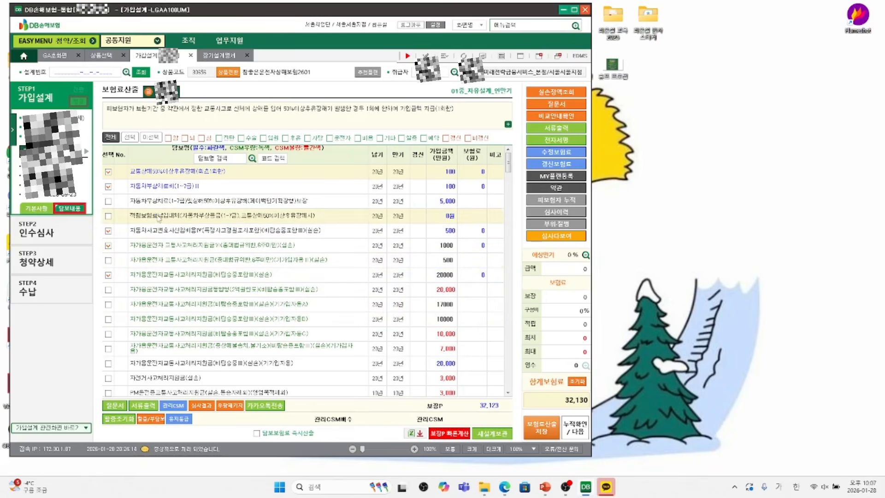
Step: Compare the selected coverages with the full list, trying the premium payment substitution coverage (납입대체) on and off
left_click(130, 137)
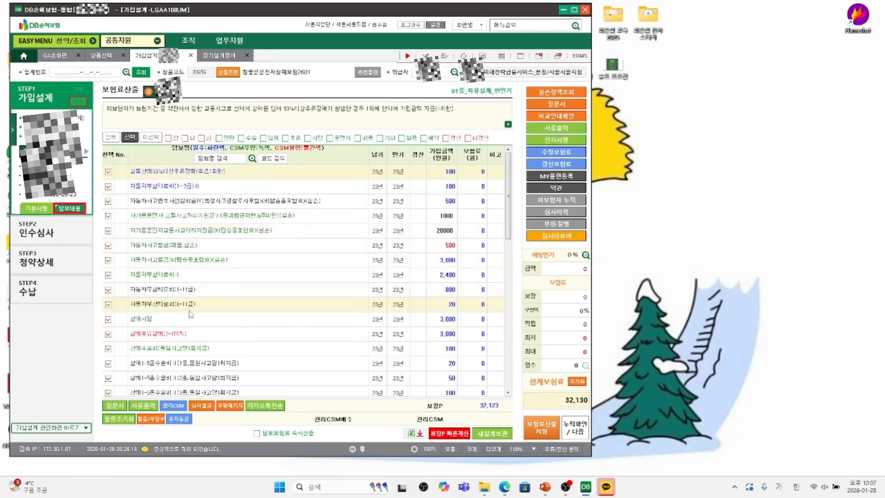
left_click(115, 138)
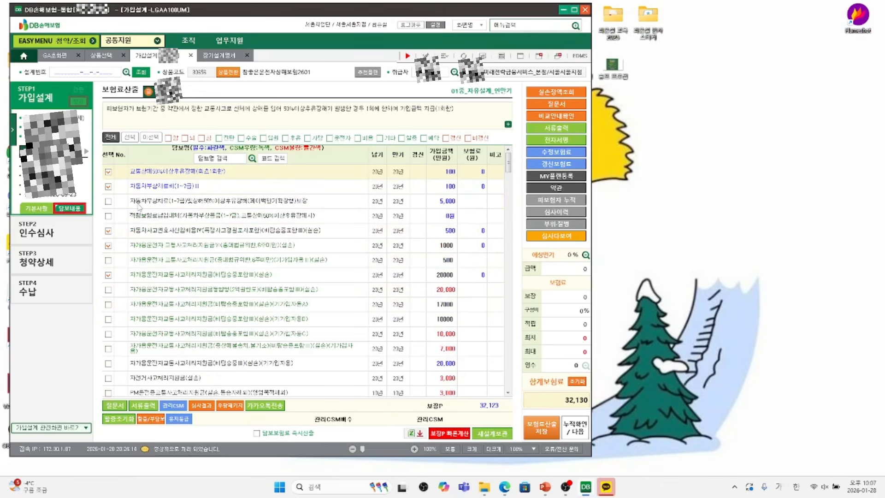
left_click(108, 216)
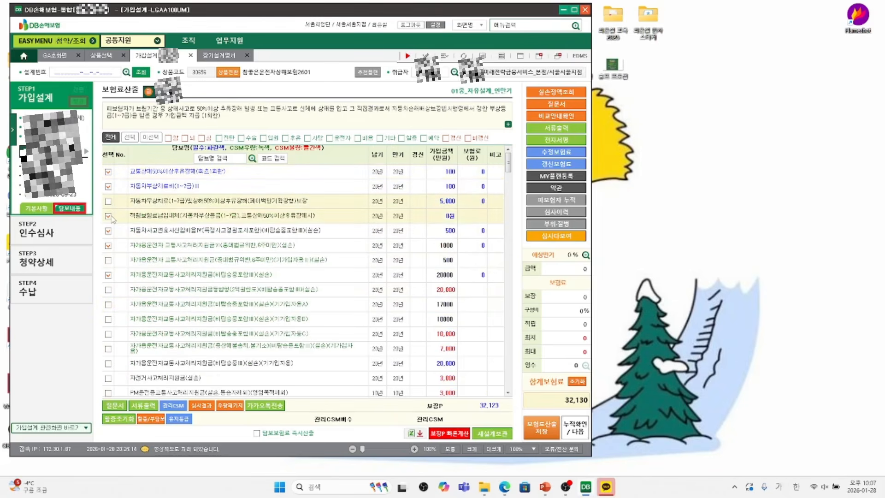
left_click(109, 216)
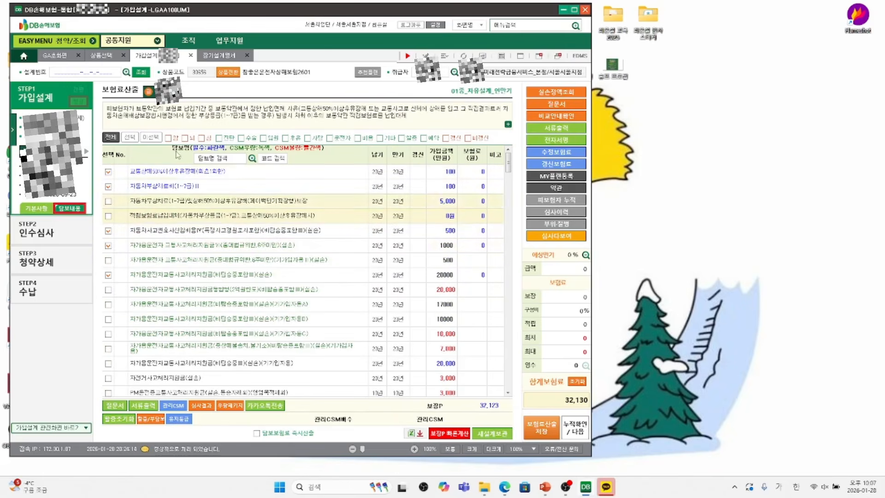
Step: List only the selected coverages, reset the total premium and calculate the design's premium
left_click(130, 137)
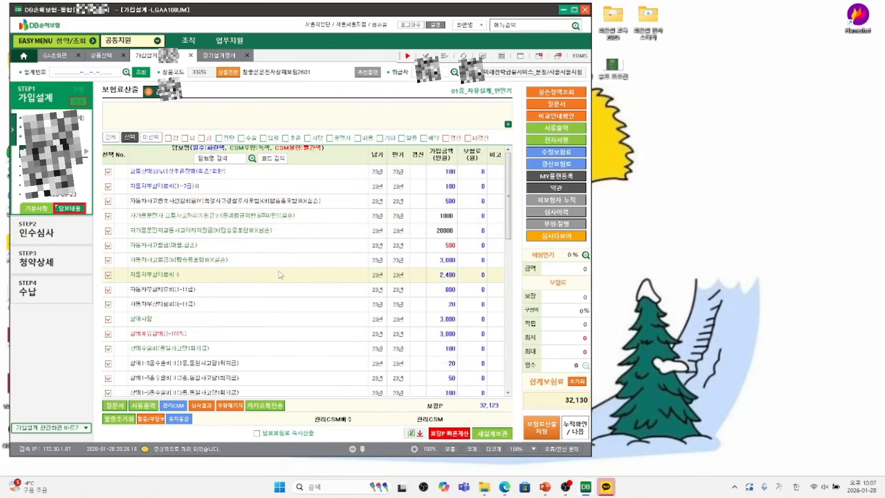
left_click(583, 383)
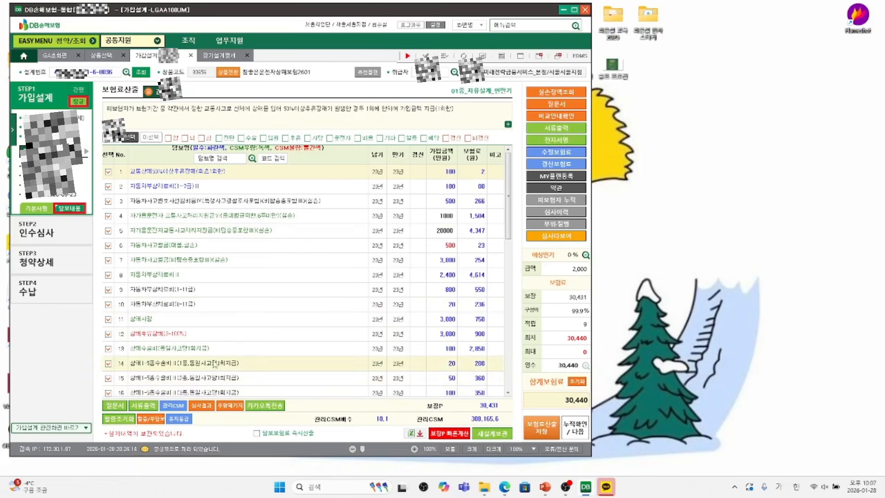
Step: Open the disclosure questionnaire, answer 예 to question 1 and open the detailed disease disclosure
left_click(116, 408)
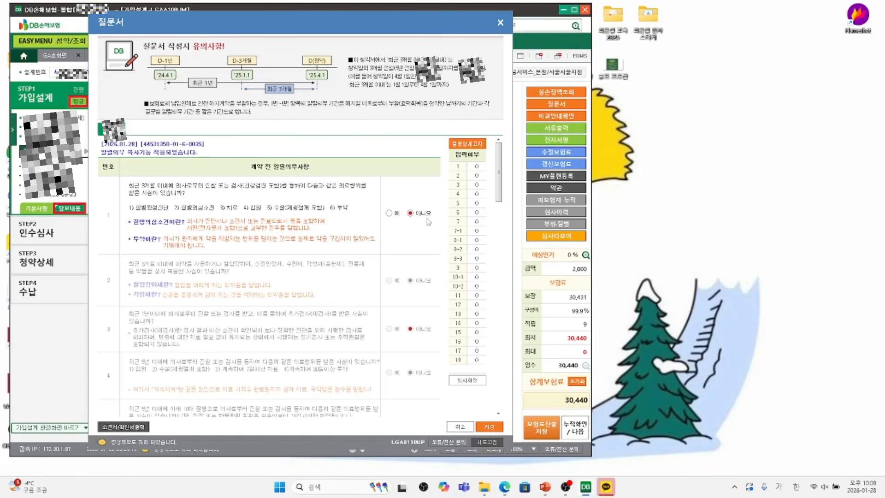
left_click(389, 214)
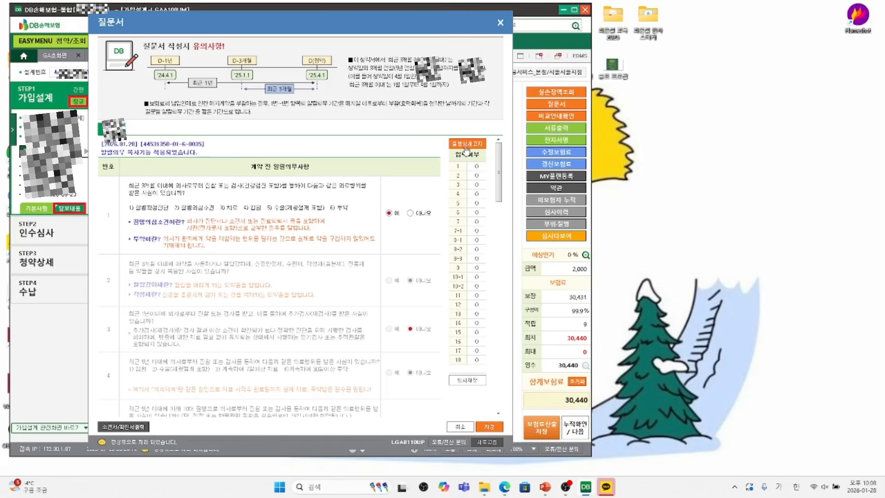
left_click(467, 145)
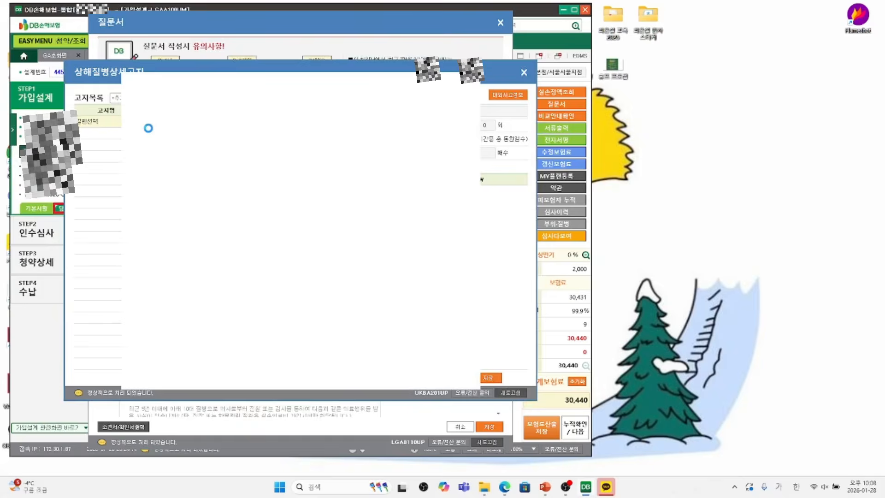
Step: Search the disease list for 교통사고 and add the 척추 염좌(교통사고포함) diagnosis to the disclosure
left_click(200, 127)
type("으")
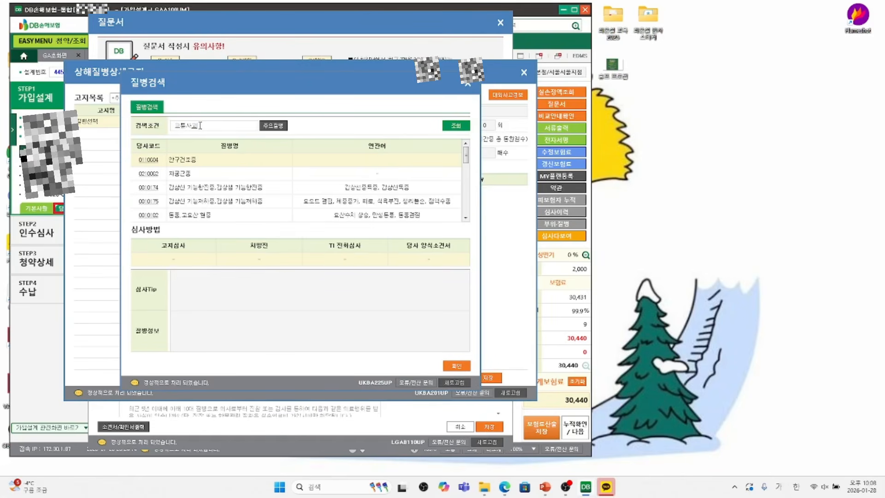
type("통사고")
key("Return")
double_click(153, 164)
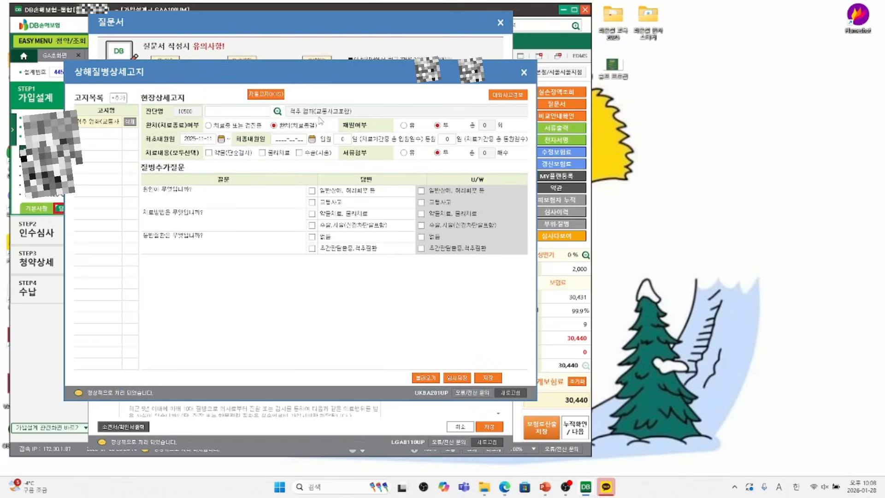
Step: Fill in the sprain's treatment with last visit 2025-11-11, 1 outpatient day, medication and physical therapy, and delete the disclosure entry
left_click(294, 141)
type("1")
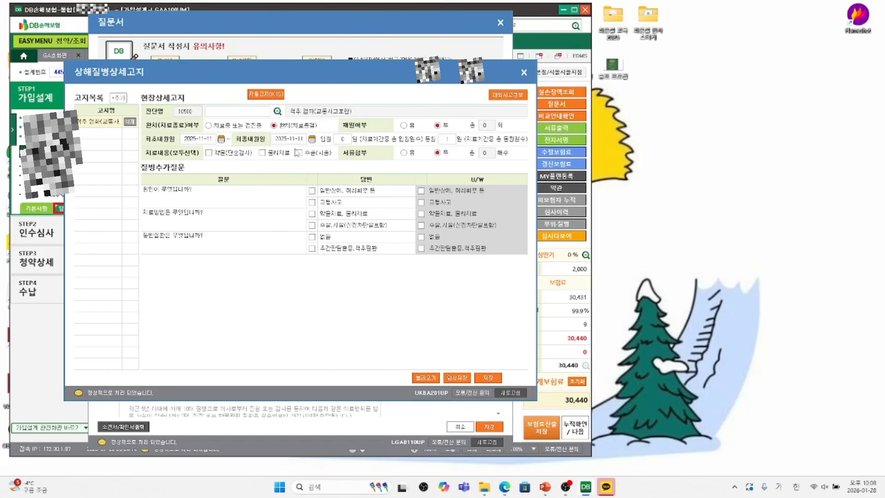
left_click(262, 153)
left_click(209, 153)
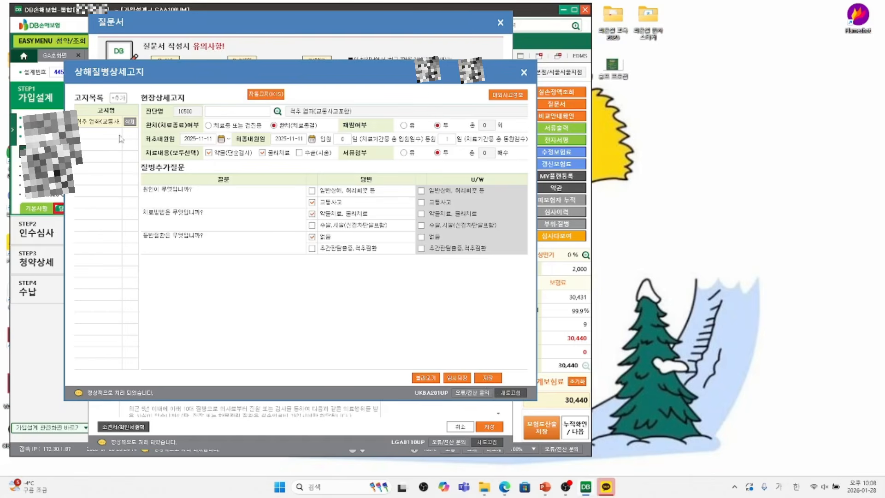
left_click(130, 122)
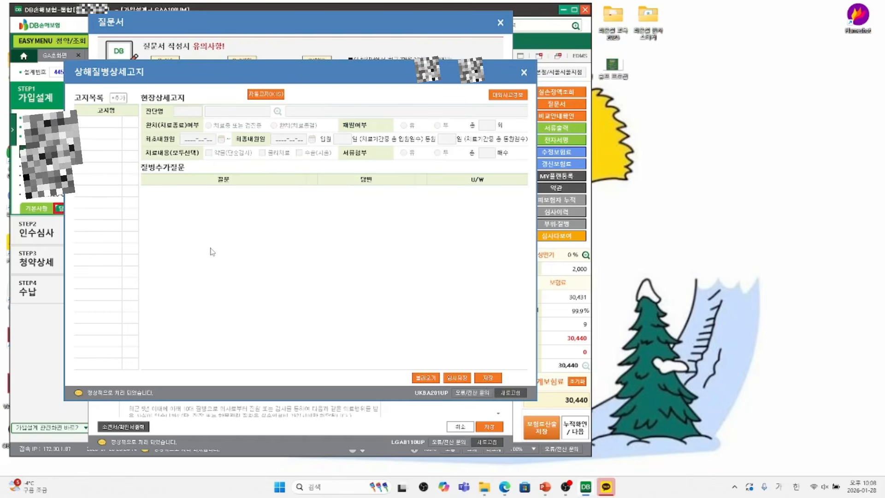
Step: Read the automatic disclosure (ICIS) guidance, then close it and the detailed disease disclosure
left_click(266, 95)
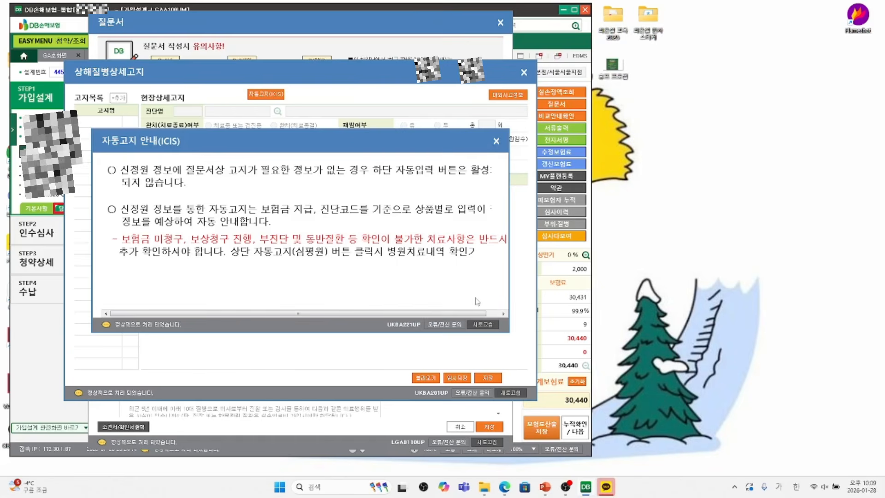
left_click(497, 141)
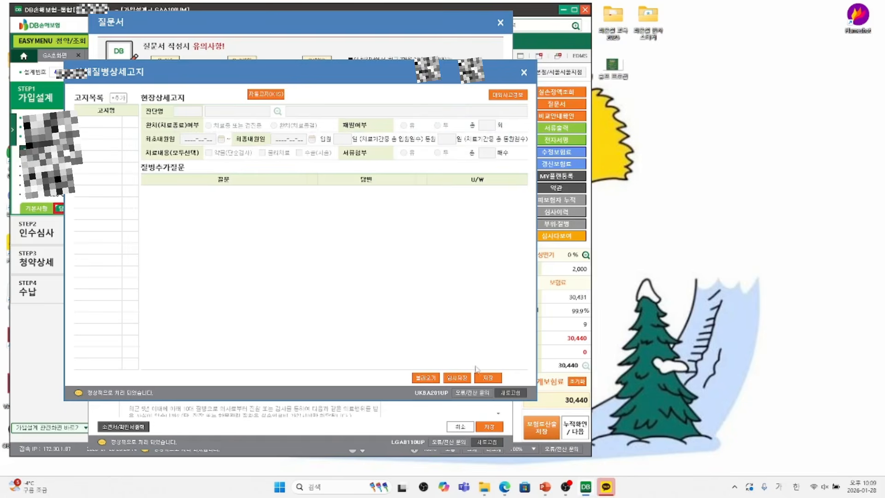
left_click(525, 74)
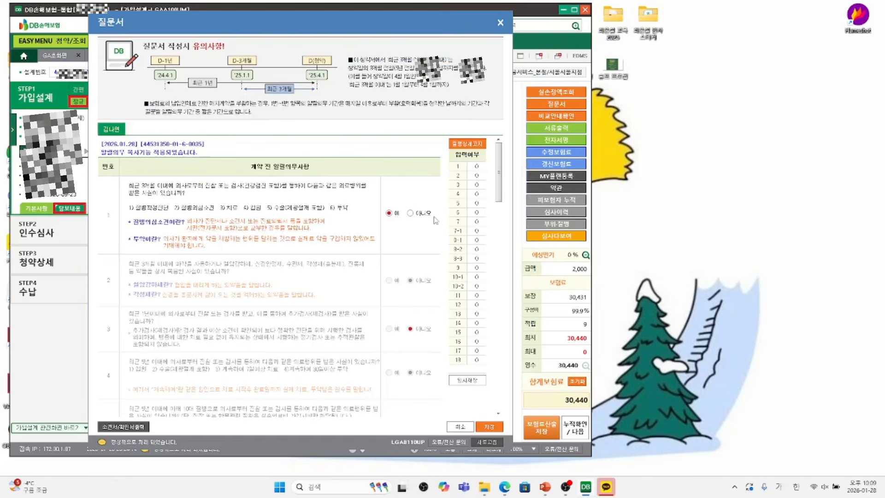
Step: Review the remaining questionnaire answers, including driving and vehicle use, and save the questionnaire
scroll(265, 331, "down", 10)
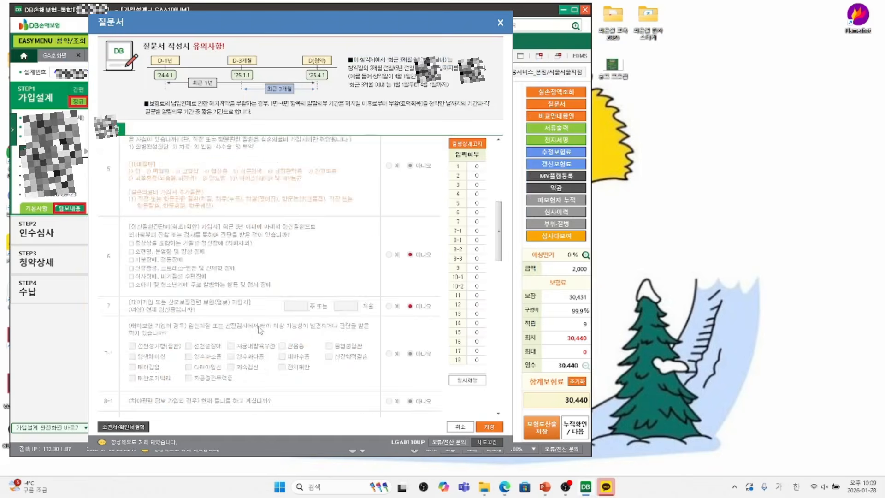
scroll(221, 189, "down", 2)
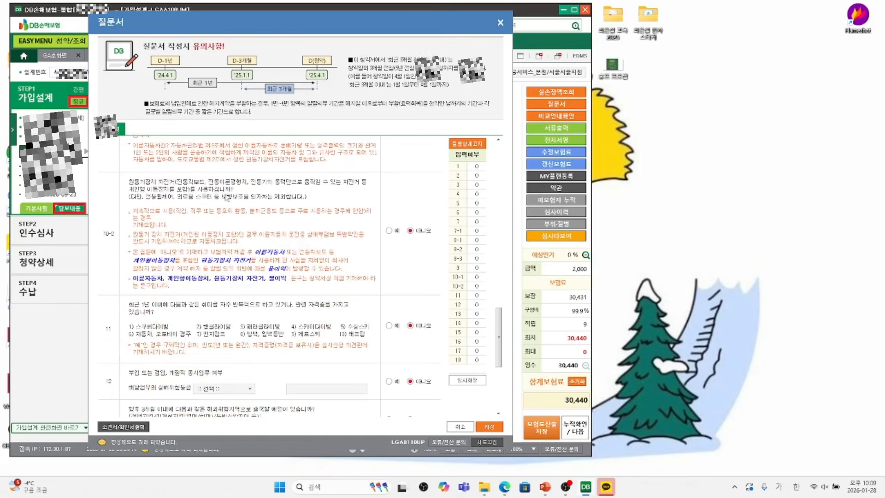
scroll(240, 231, "up", 1)
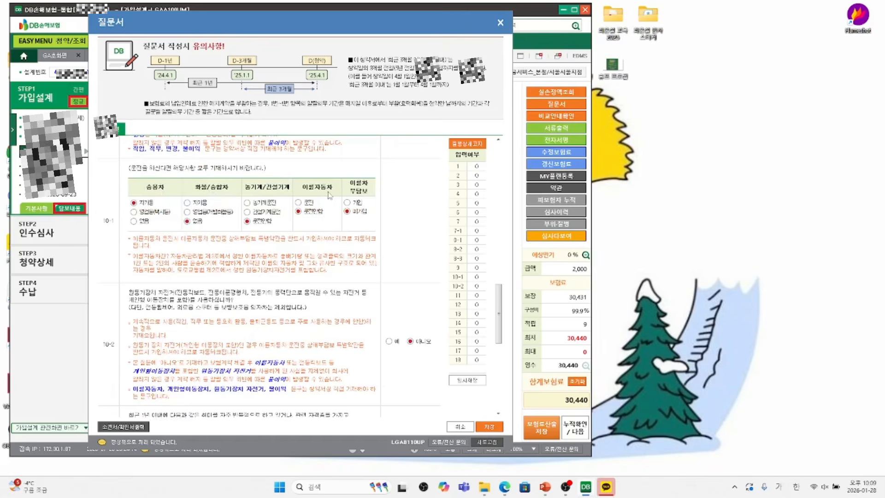
scroll(400, 281, "down", 10)
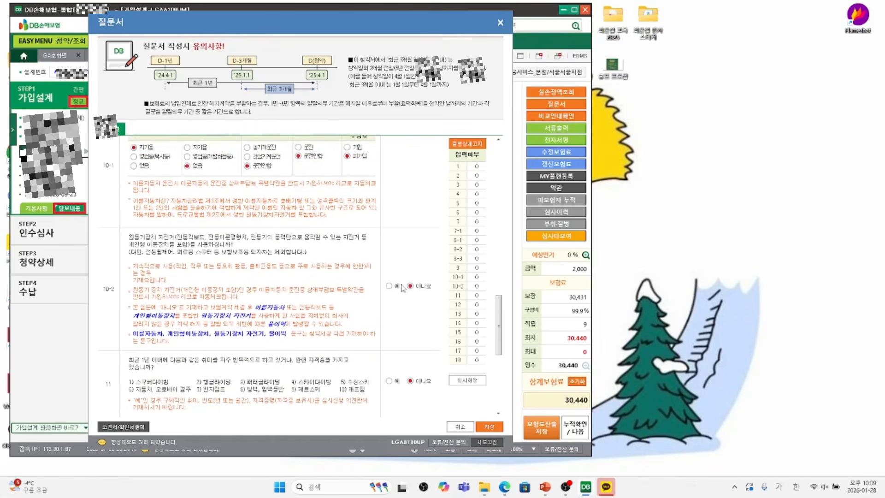
left_click(488, 430)
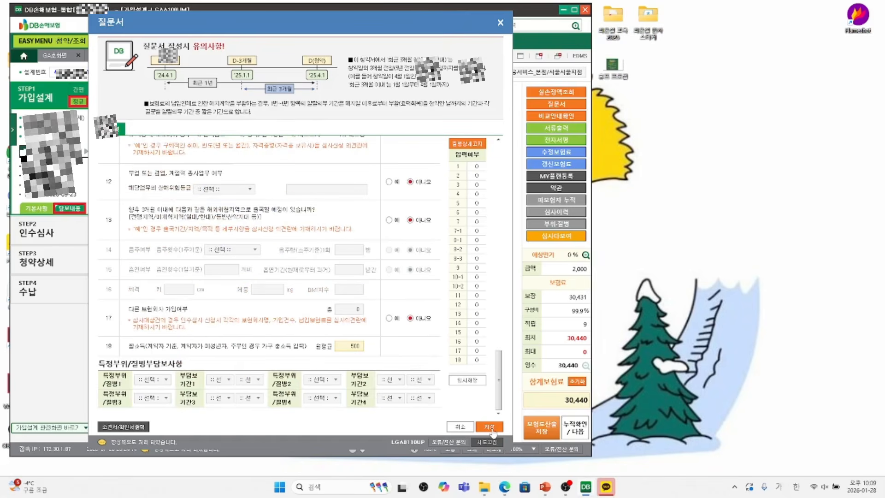
left_click(315, 248)
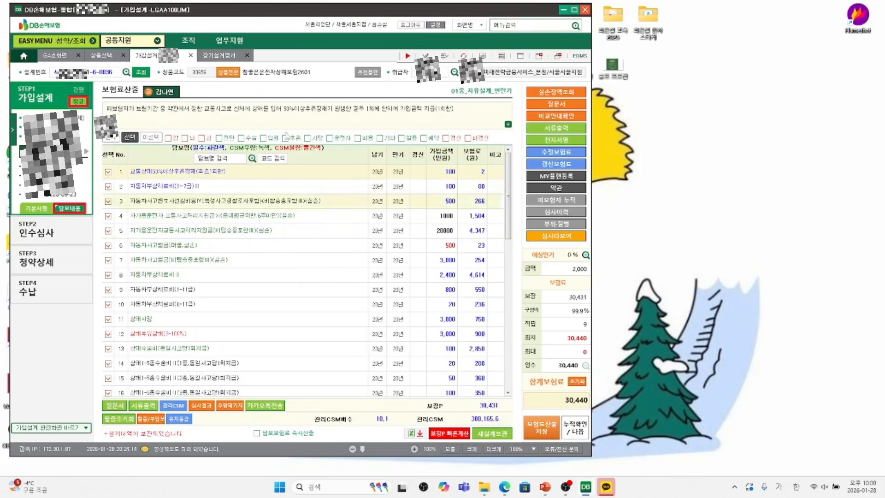
Step: Run the accumulation check and exclude both existing driver policies from it as conditional on maturity or cancellation (만기/해지 조건부계약)
left_click(569, 437)
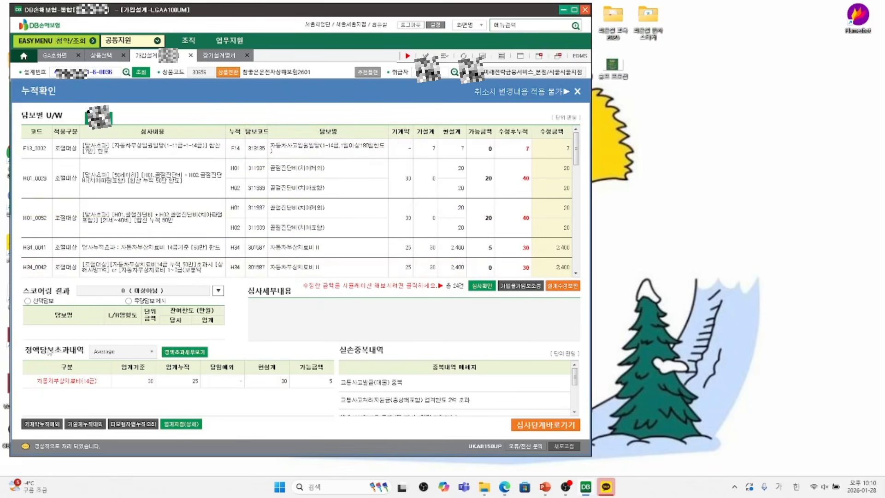
left_click(42, 425)
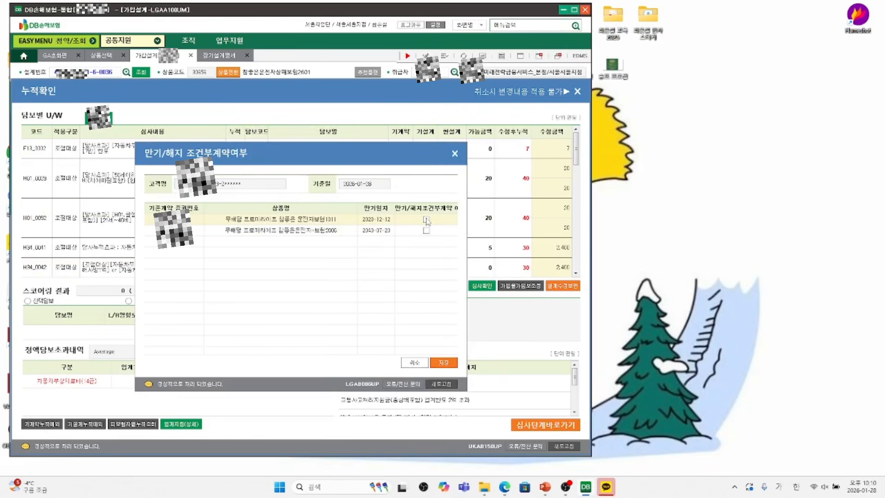
left_click(426, 219)
left_click(426, 231)
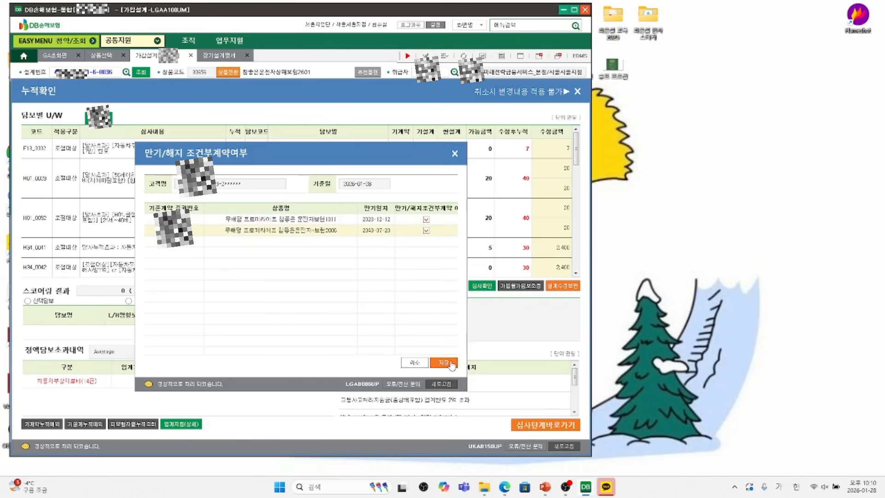
left_click(452, 366)
left_click(370, 299)
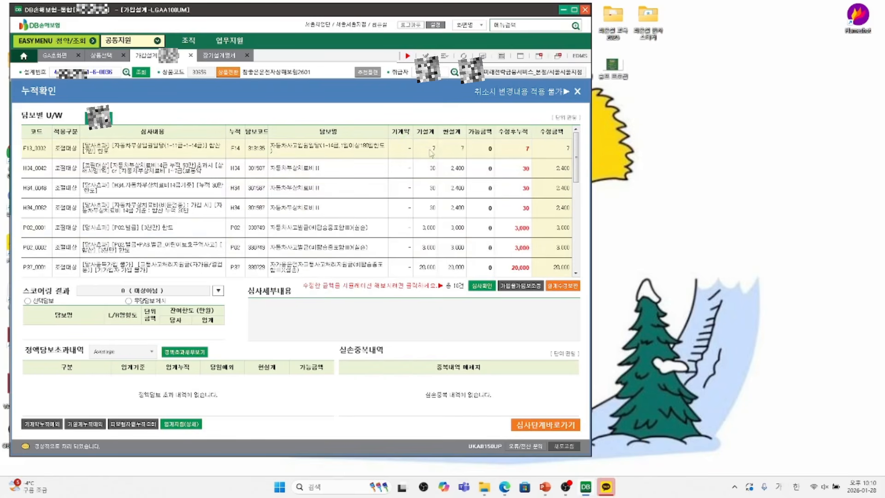
Step: Exclude the insured's earlier 참좋은운전자상해보험2601 design from the accumulation (설계누적예외처리) and proceed to the underwriting stage
left_click(86, 425)
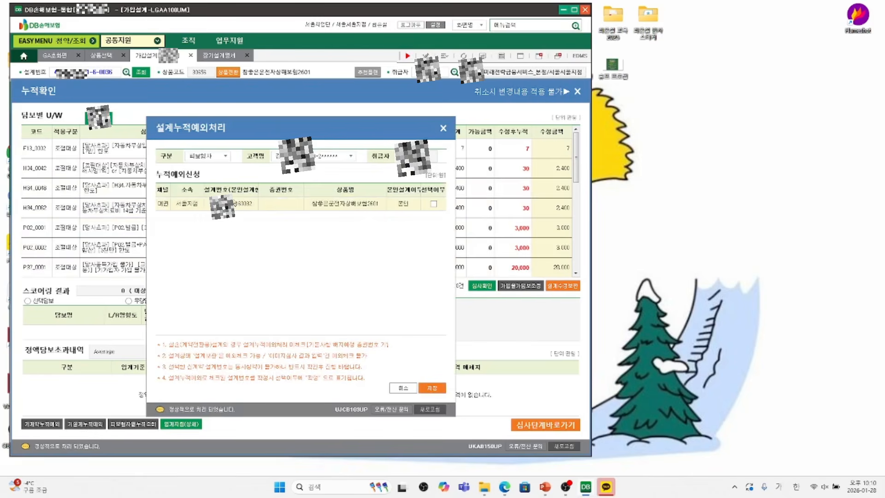
left_click(434, 204)
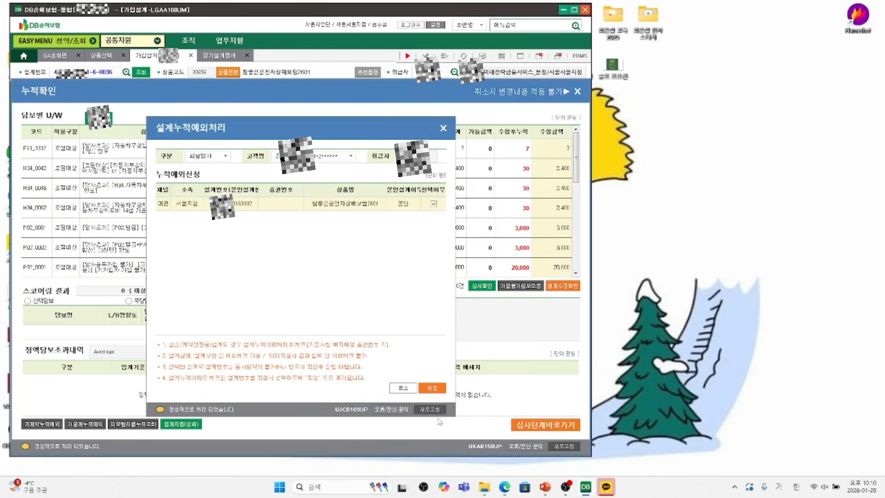
left_click(433, 387)
left_click(302, 282)
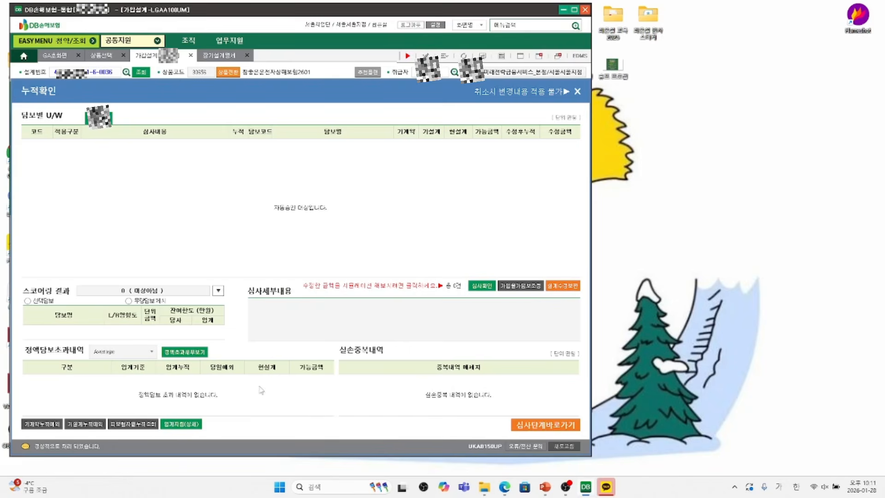
left_click(546, 425)
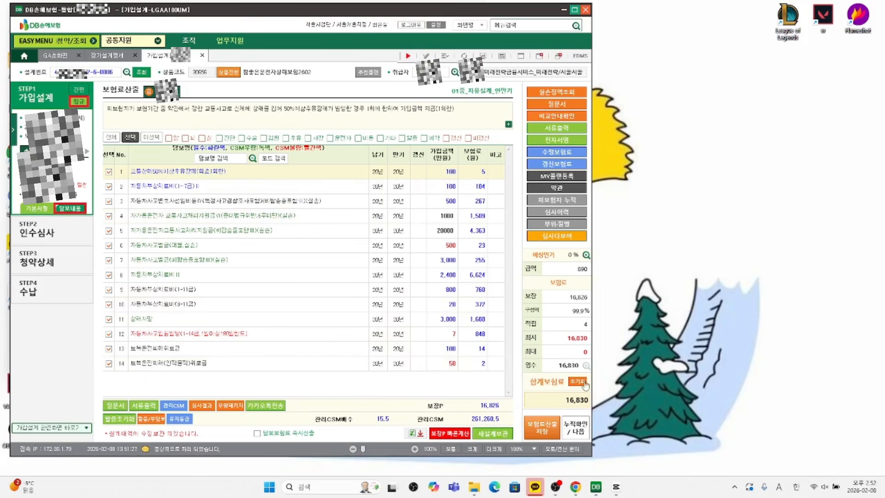
Step: Run the accumulation check on the 참좋은운전자상해보험2602 design and exclude the insured's other listed design from the accumulation
left_click(576, 431)
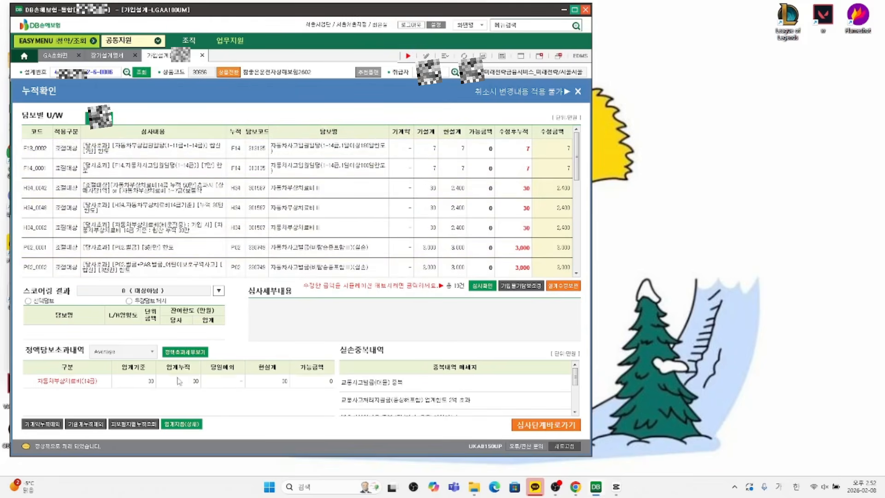
left_click(87, 427)
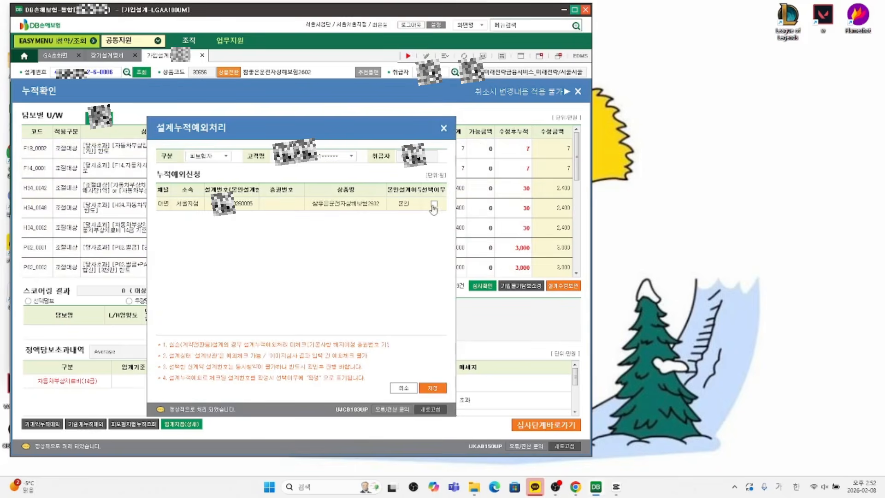
left_click(433, 389)
key("Return")
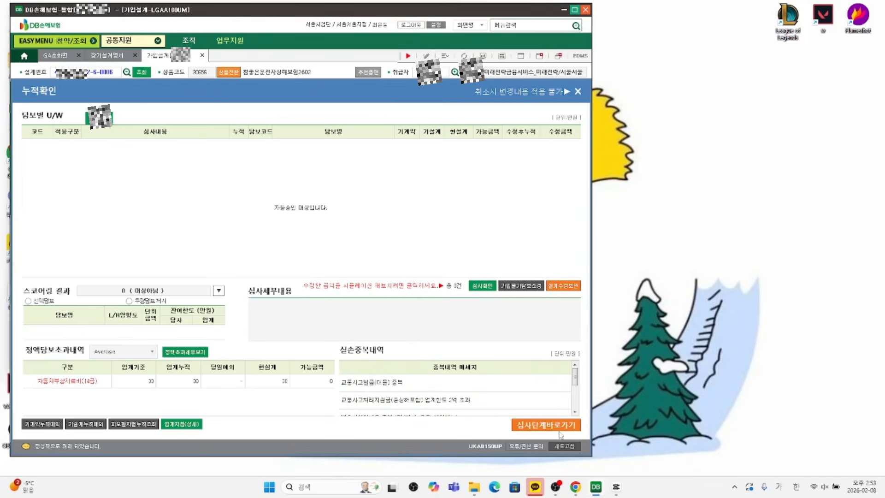
Step: Proceed to underwriting with the industry guideline check, mark all six duplicate or excess coverages as 해지예정, and apply the cancellation to the result
left_click(555, 427)
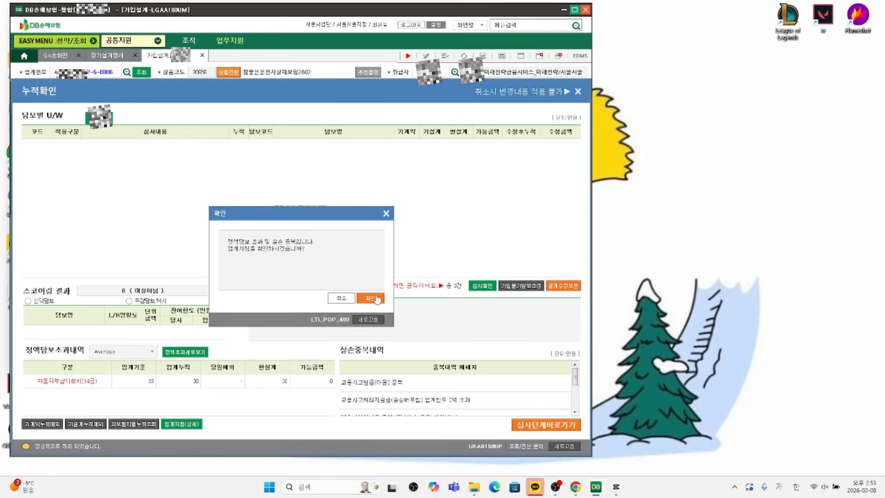
left_click(371, 298)
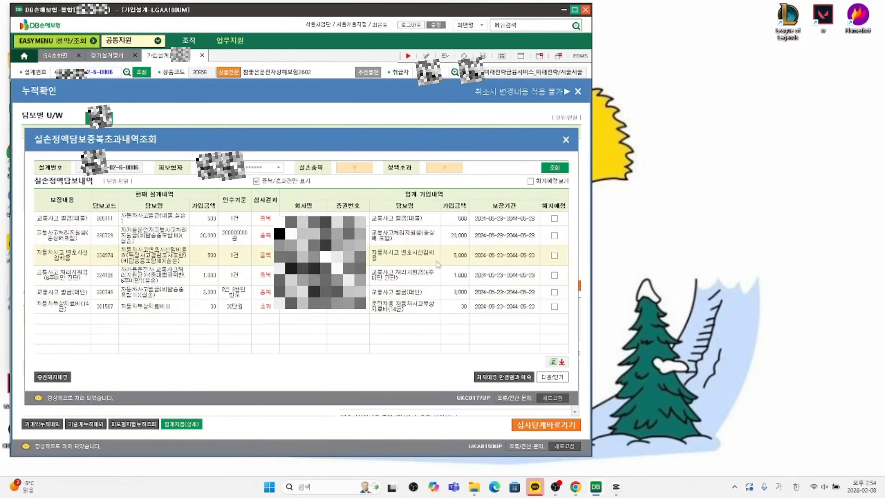
left_click(555, 219)
left_click(554, 236)
left_click(555, 256)
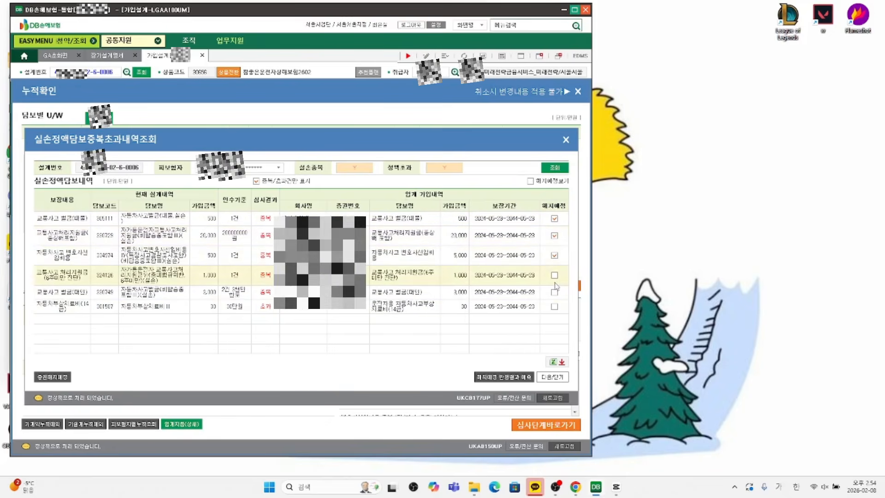
left_click(555, 276)
left_click(555, 292)
left_click(555, 306)
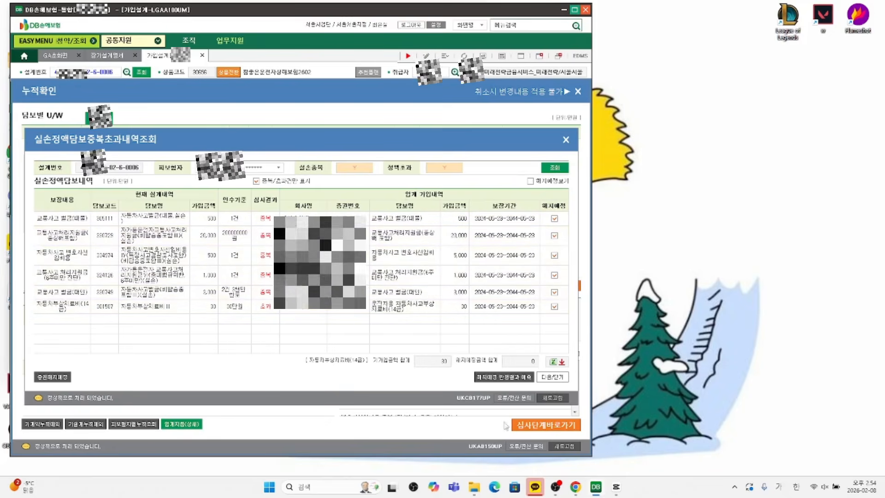
left_click(516, 379)
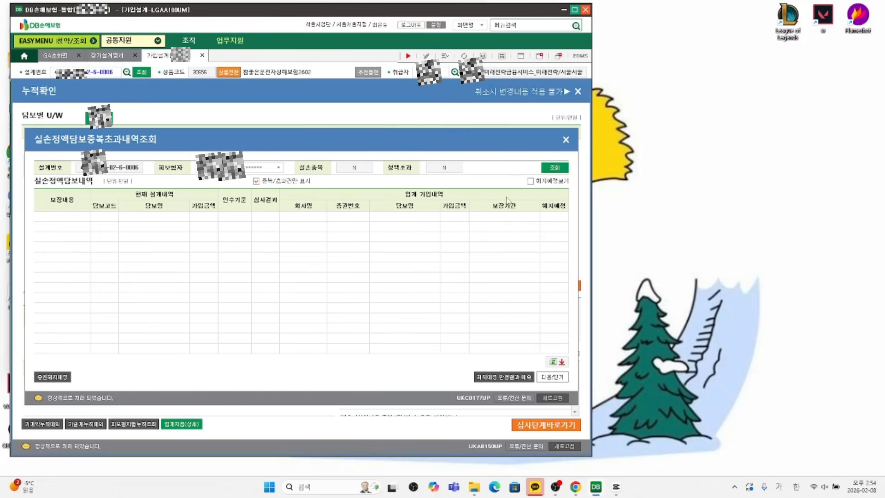
Step: Display the coverages scheduled for cancellation and mark the first listed existing policy as a whole for cancellation (증권해지예정)
left_click(531, 181)
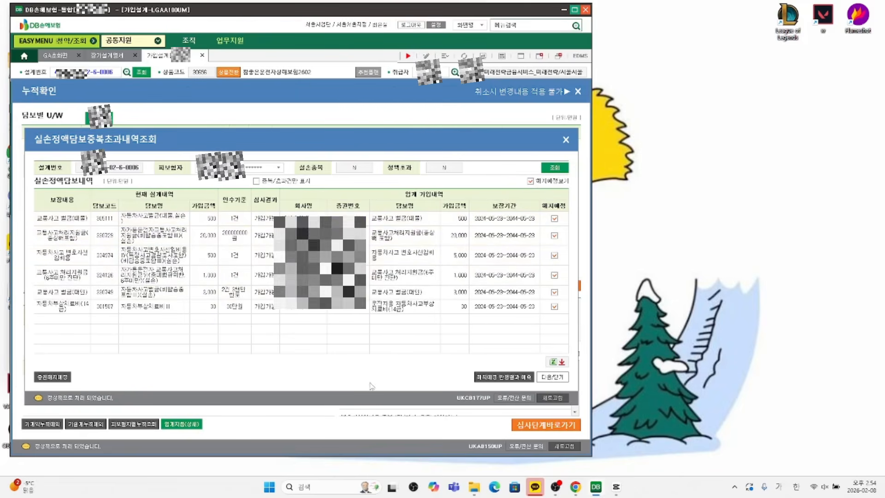
left_click(47, 377)
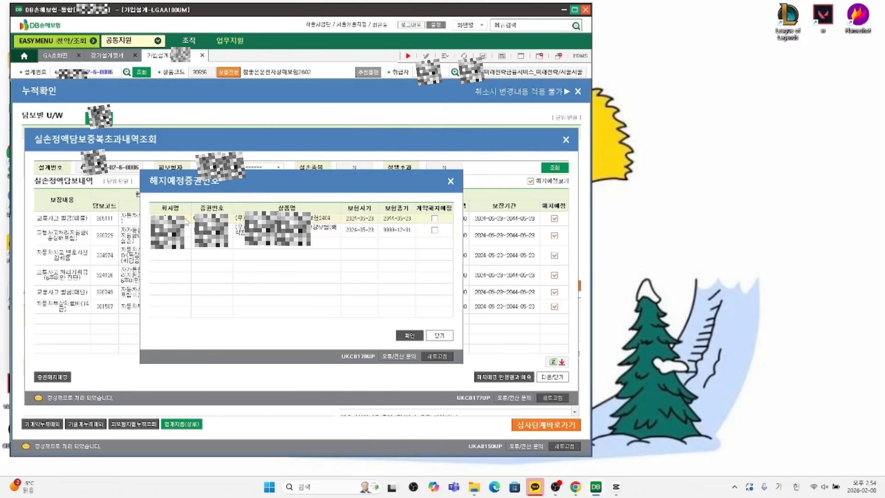
left_click(434, 219)
left_click(417, 338)
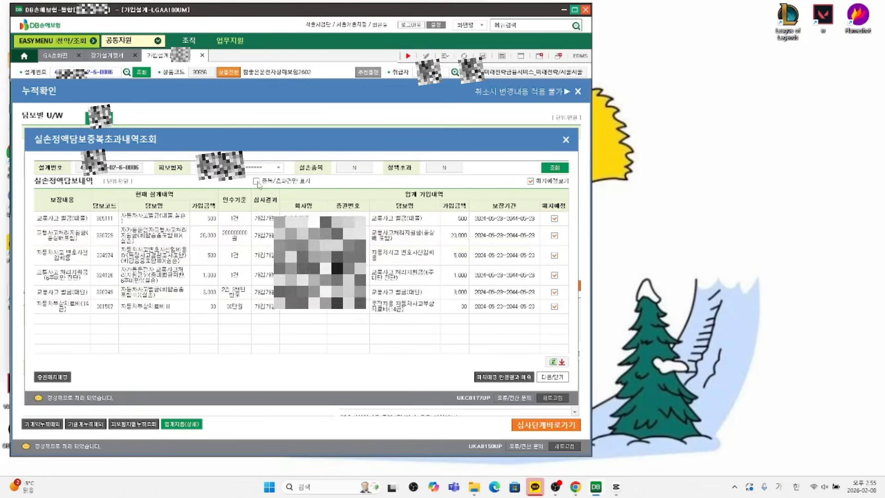
Step: Limit the inquiry to duplicate or excess coverages, close it, and proceed to the underwriting stage
left_click(257, 181)
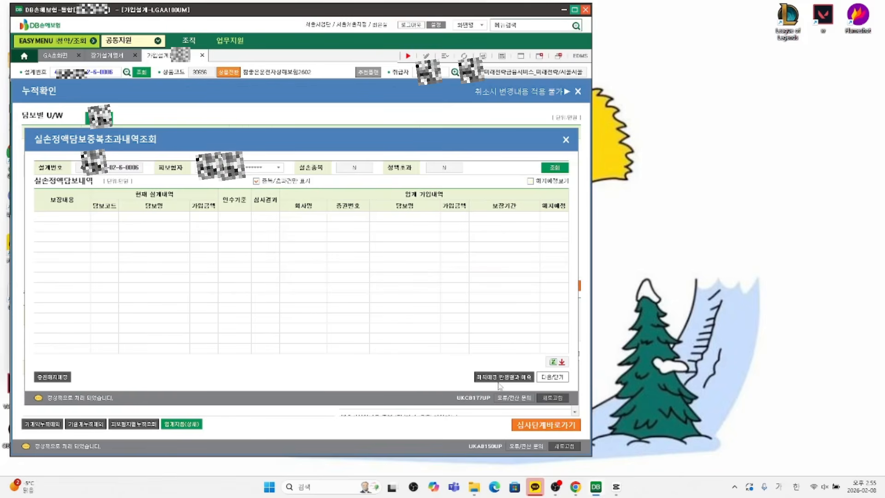
left_click(552, 377)
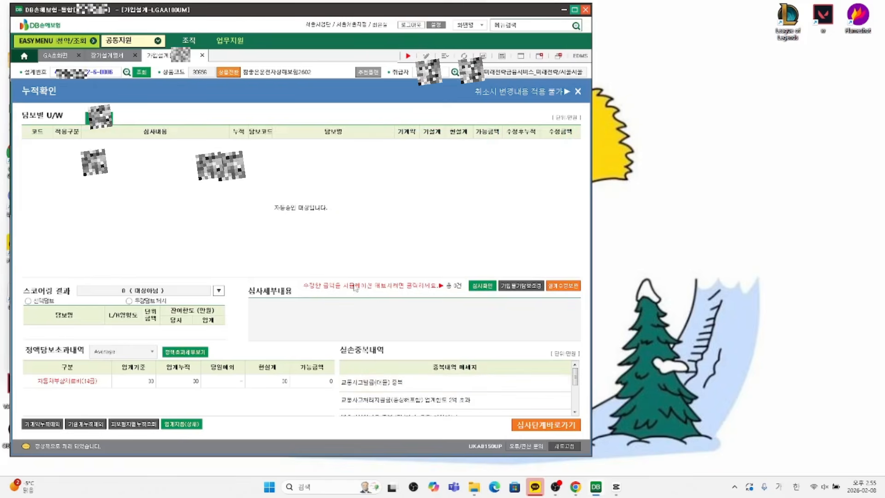
left_click(552, 427)
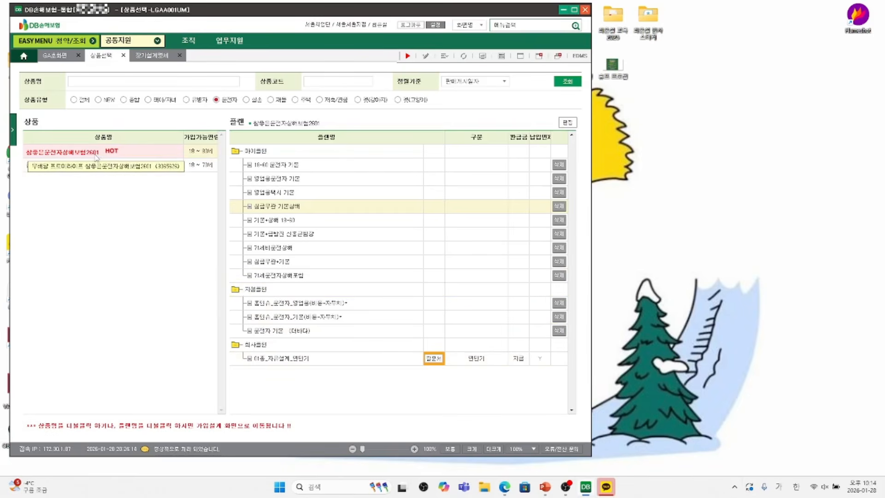
Step: Open the 기본+상해 18-60 plan and save the insured's basic details as female, age 61, occupation class 2급
double_click(305, 206)
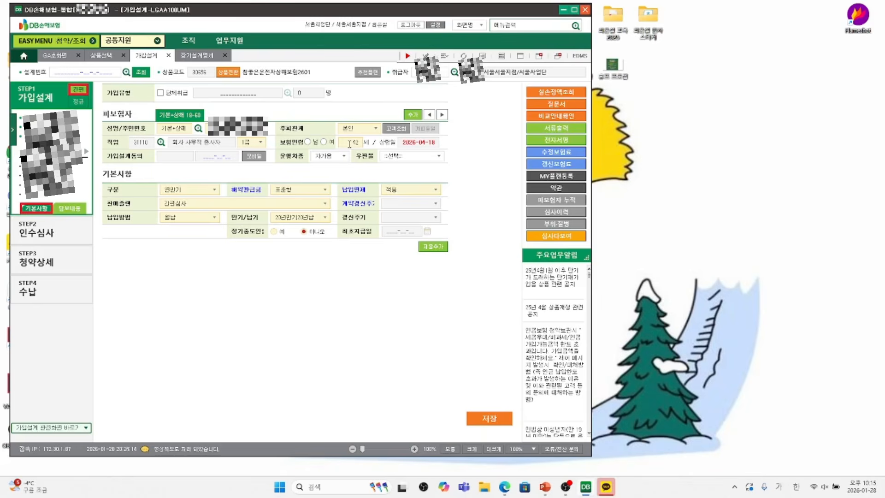
left_click_drag(349, 144, 373, 147)
left_click(259, 144)
left_click(245, 163)
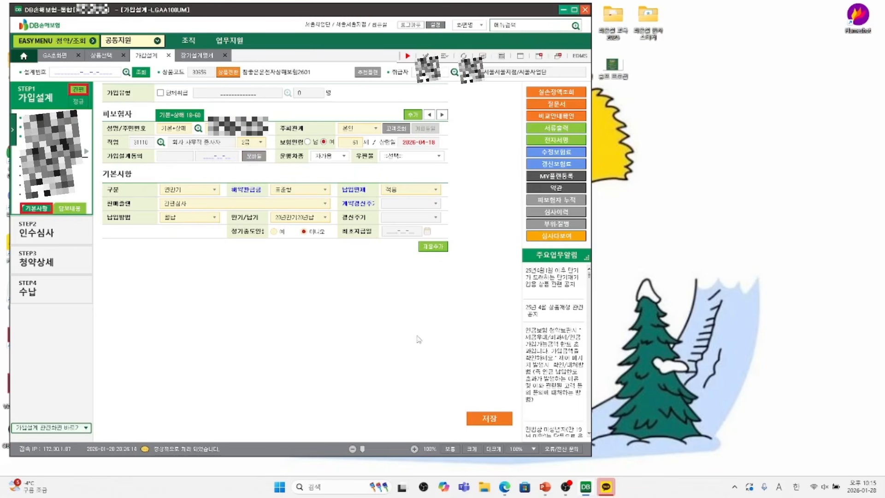
left_click(488, 422)
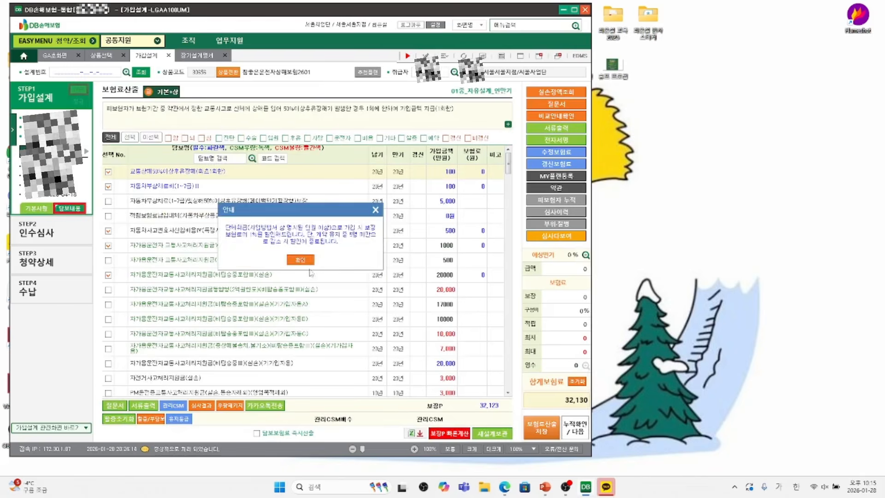
Step: List only the selected coverages, calculate and save the plan's premium, and run the accumulation check
left_click(304, 259)
left_click(129, 139)
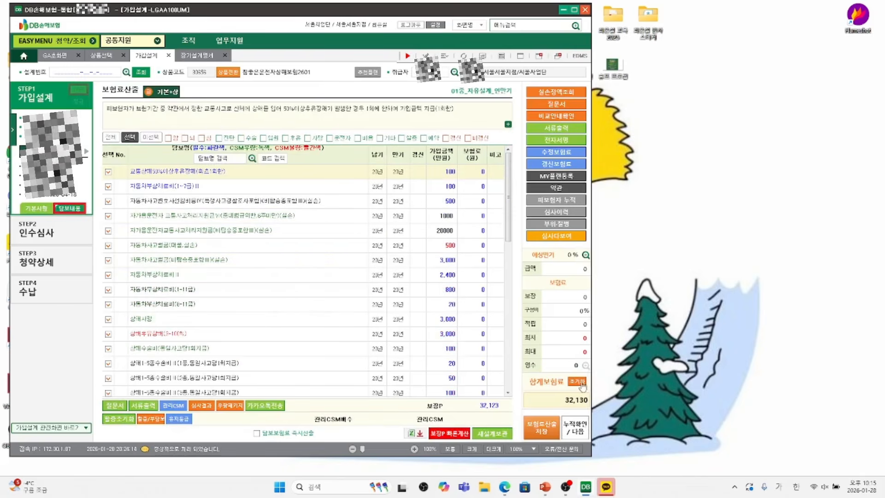
left_click(544, 432)
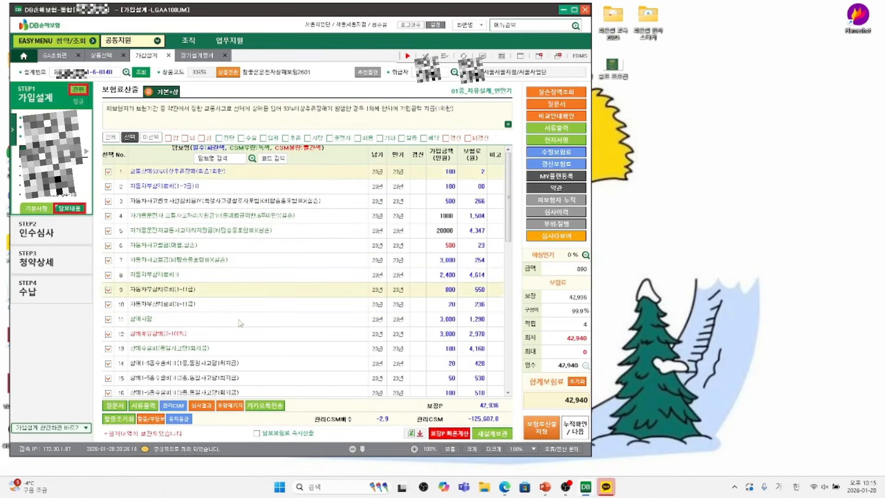
left_click(576, 432)
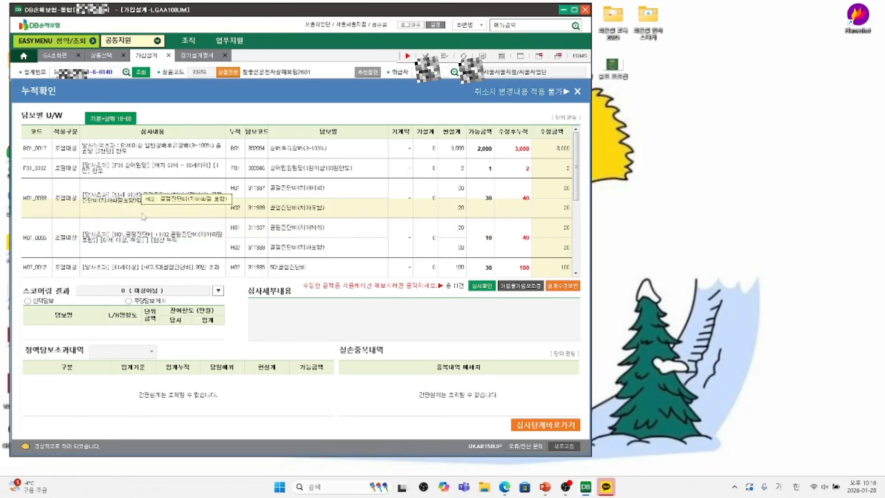
Step: Review the H01_0033 fracture limit and set the adjusted amount of 골절진단비(치아포함) to 10만원
left_click(146, 211)
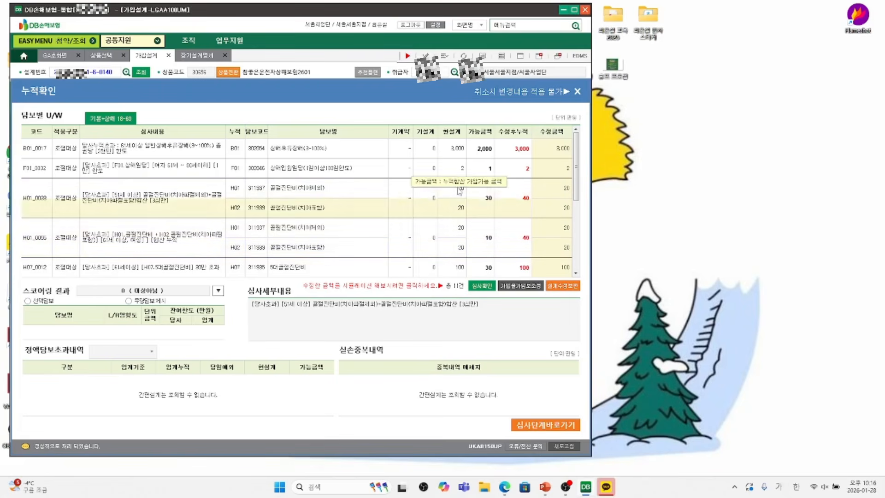
left_click(564, 208)
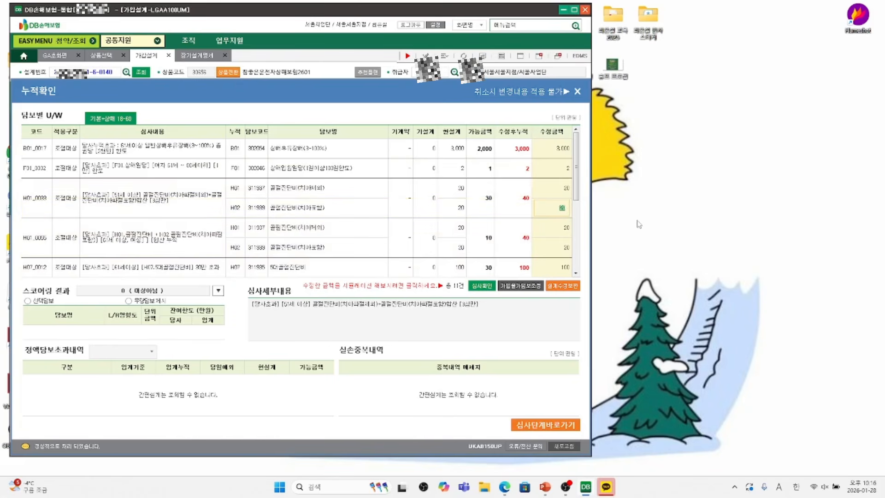
type("10")
left_click(563, 196)
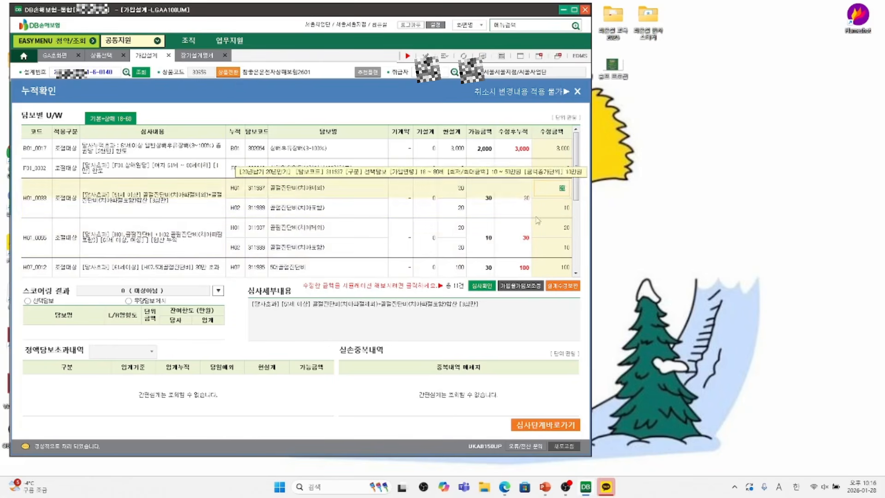
Step: Set the adjusted amounts of 상해입원일당 to 1만원 and 상해후유장해(3-100%) to 2,000만원 in the accumulation check
left_click(109, 167)
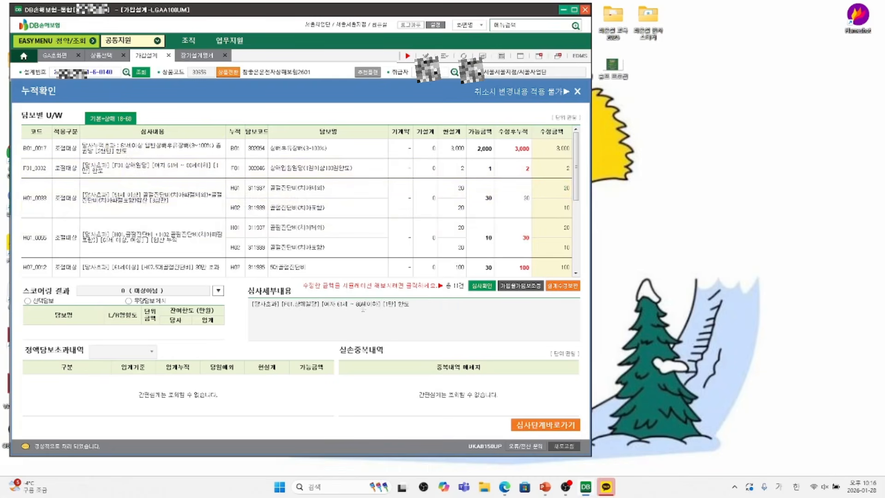
left_click(568, 169)
type("1")
left_click(552, 195)
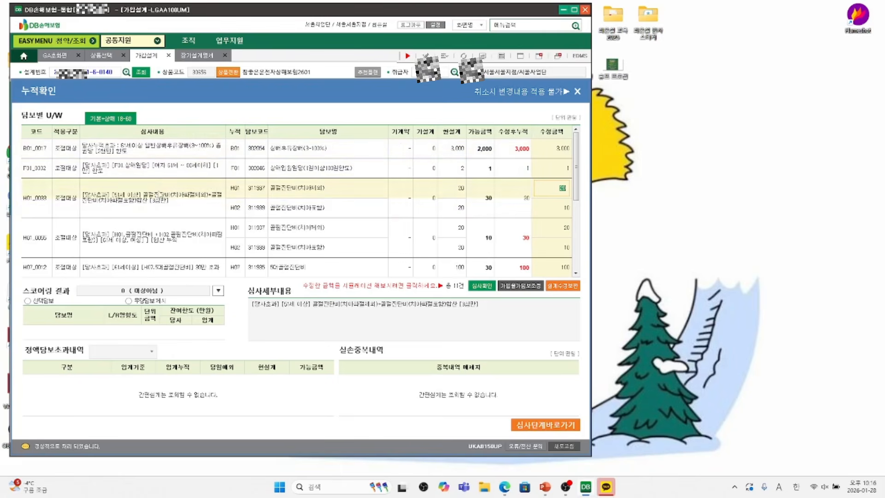
left_click(523, 154)
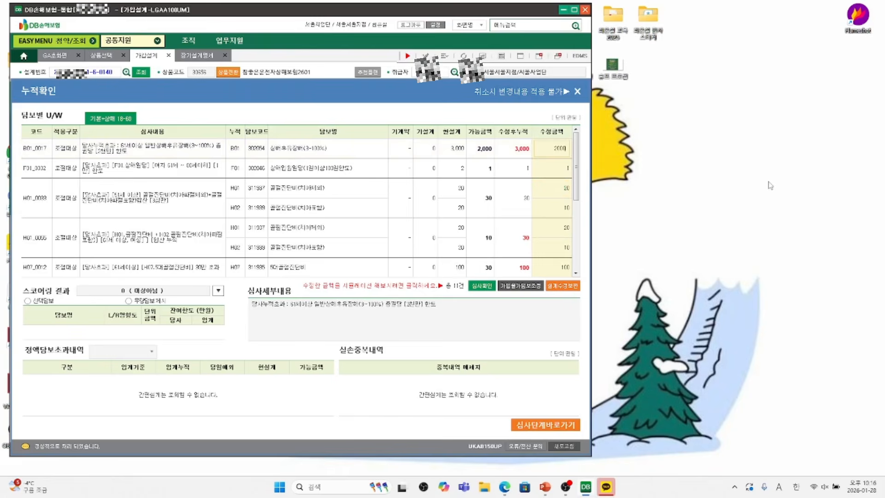
left_click(542, 240)
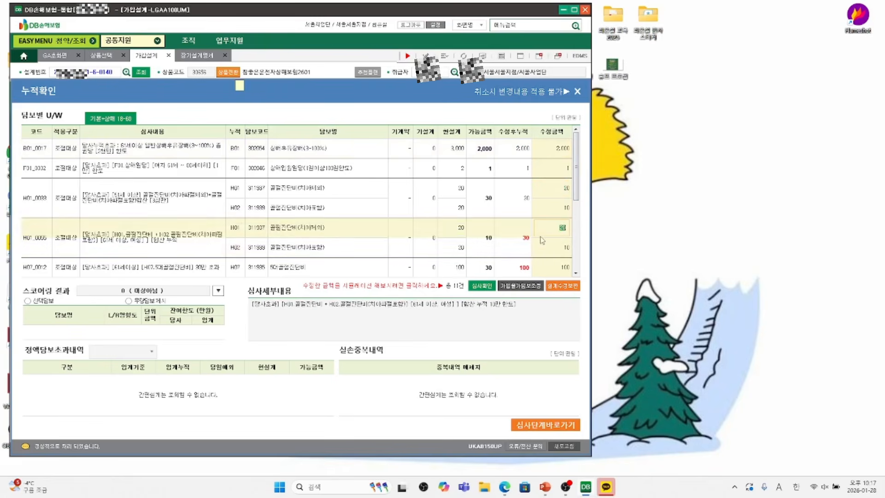
Step: Set the adjusted amounts of 골절진단비(치아제외) to 0, 5대골절진단비 to 30만원 and 상해수술비 to 50만원
type("0")
key("Return")
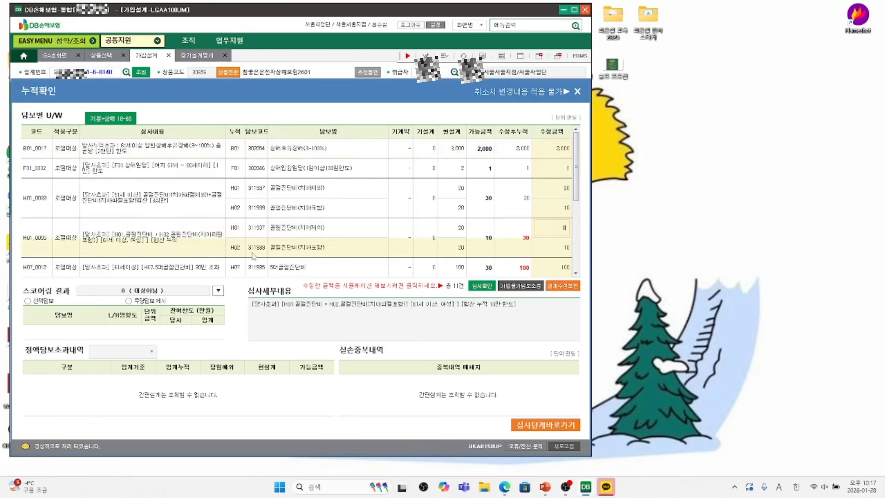
scroll(392, 240, "down", 3)
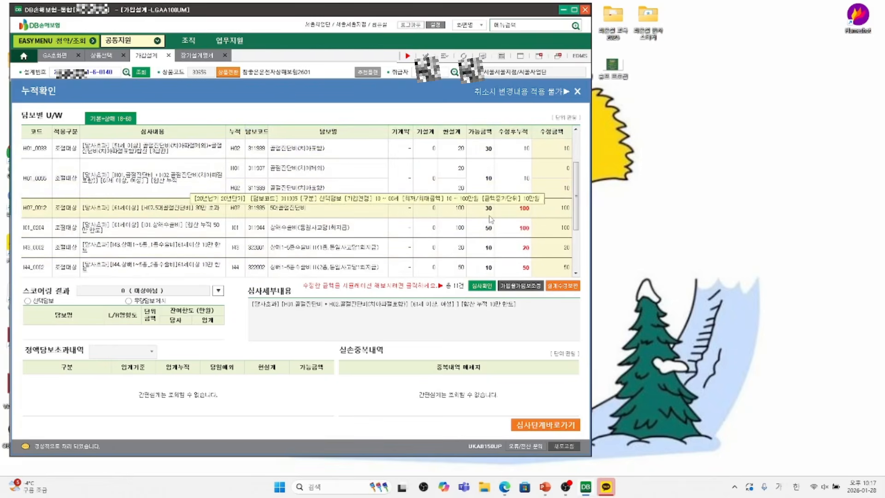
left_click(556, 226)
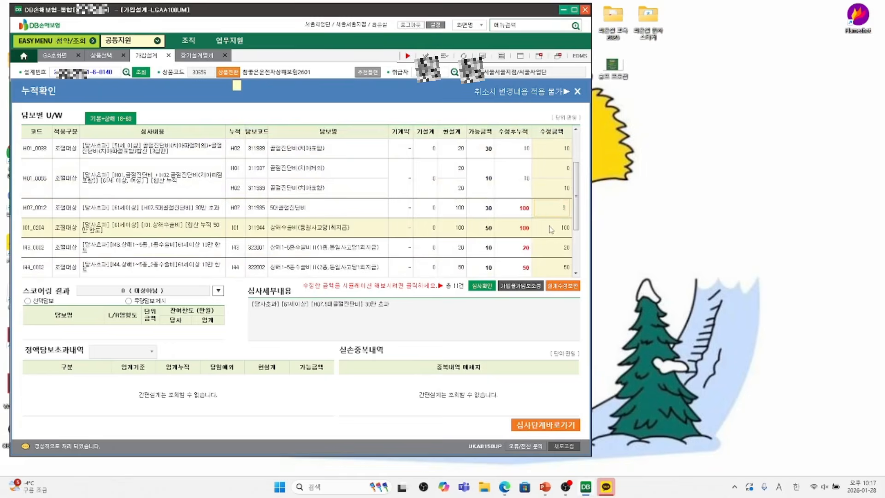
type("50")
key("Return")
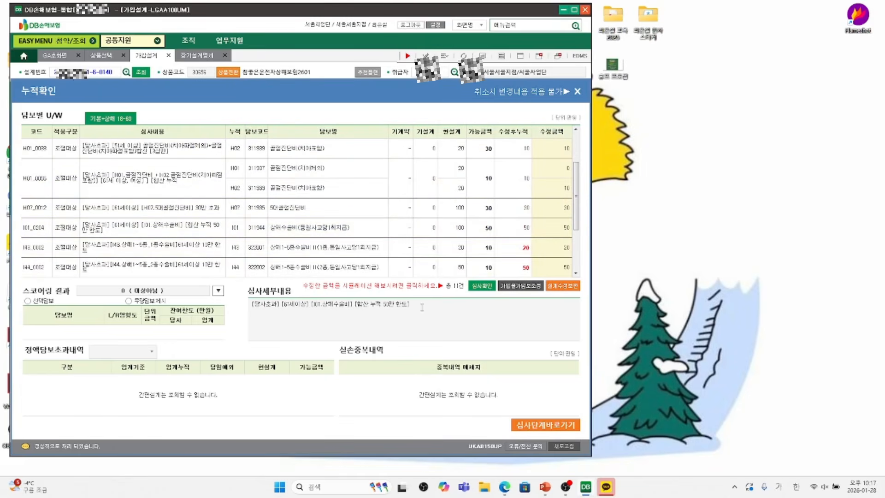
Step: Set the adjusted 상해1~5종수술비II amounts to 10만원 for 1종 and 2종, 50만원 for 3종, and 100만원 for 4종 and 5종
left_click(555, 254)
type("10")
key("Return")
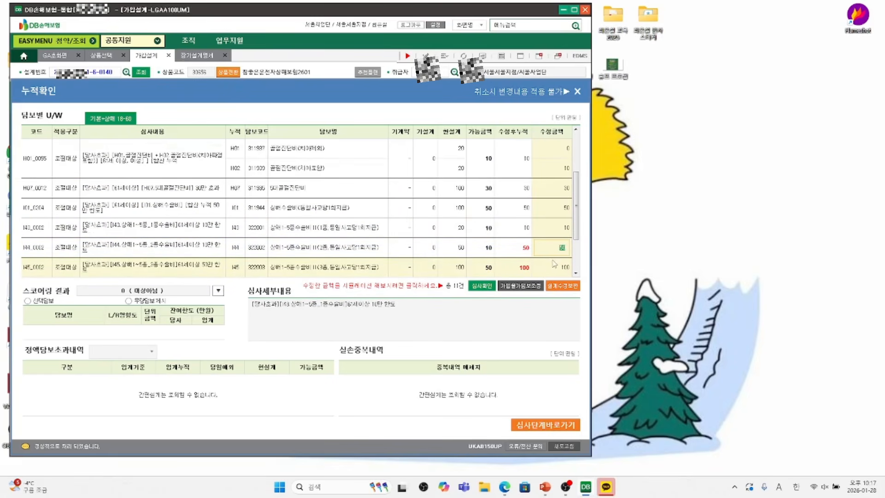
type("10")
key("Return")
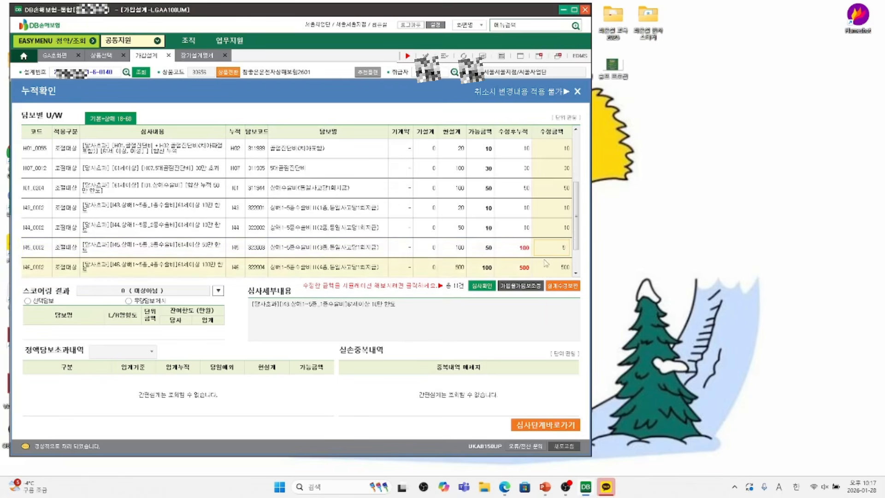
type("50")
key("Return")
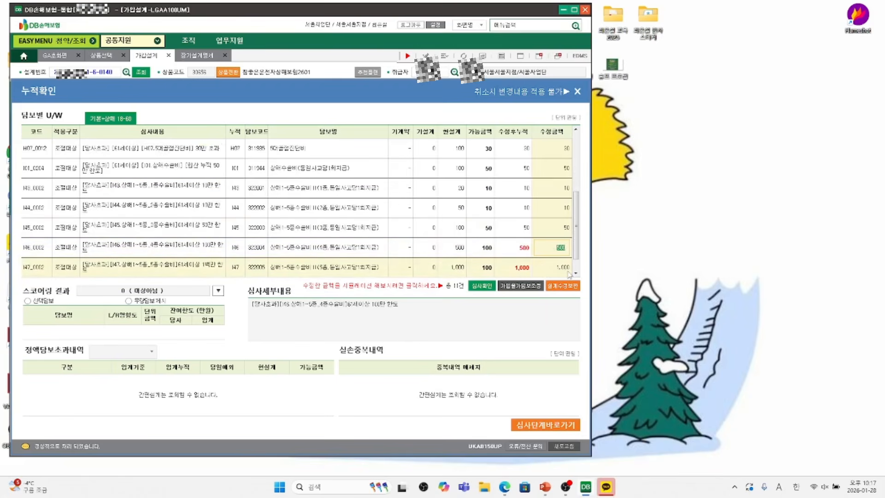
type("100")
key("Return")
type("100")
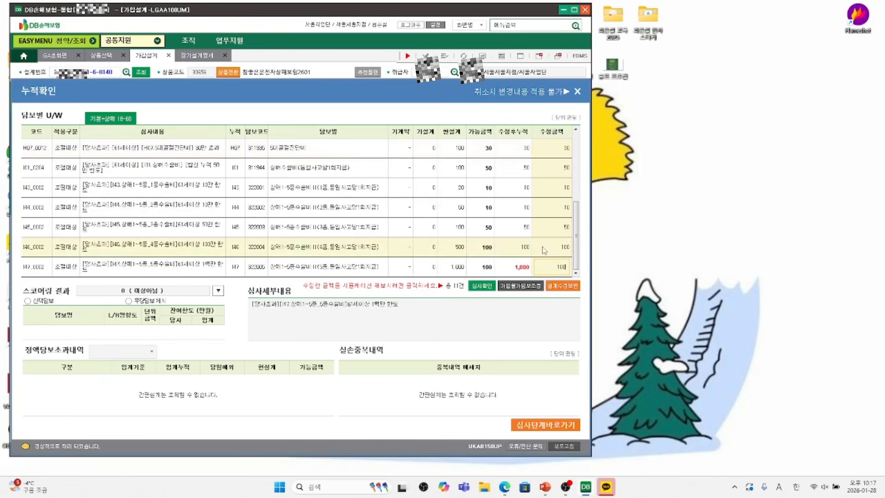
left_click(544, 251)
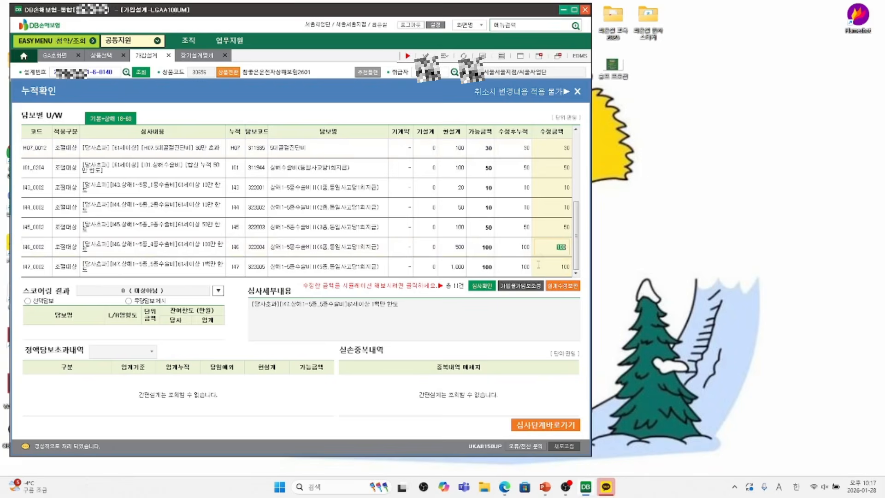
Step: Recheck the adjusted amounts against the accumulation limits and apply the revised coverages to the same design
left_click(485, 288)
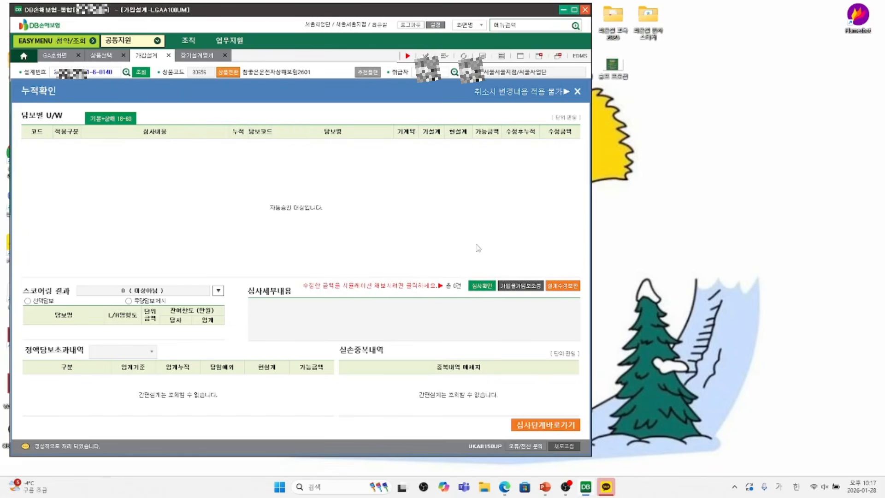
left_click(480, 290)
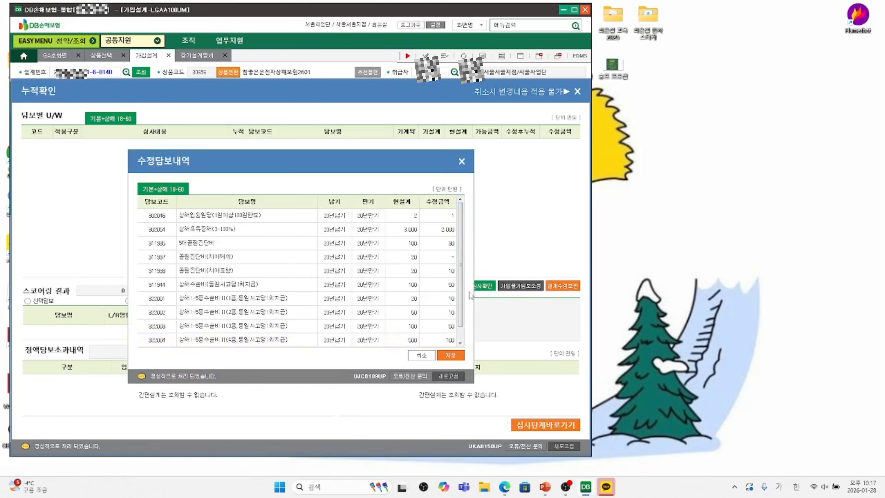
left_click(454, 355)
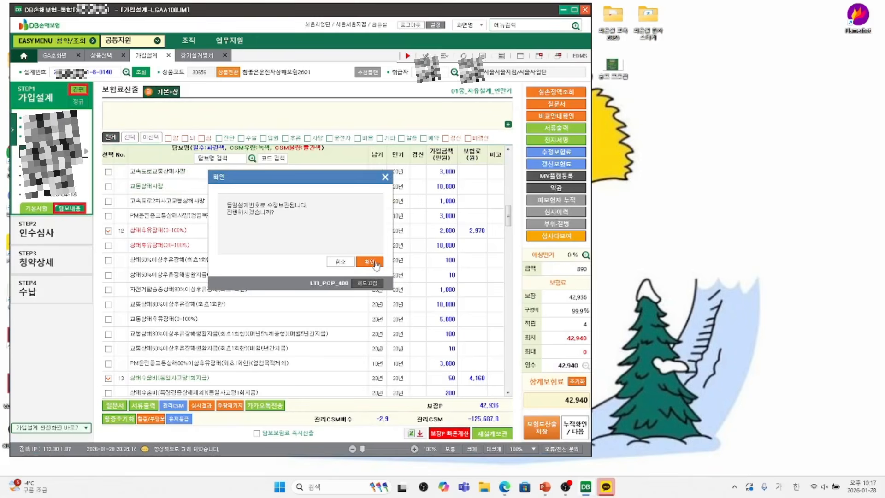
left_click(375, 262)
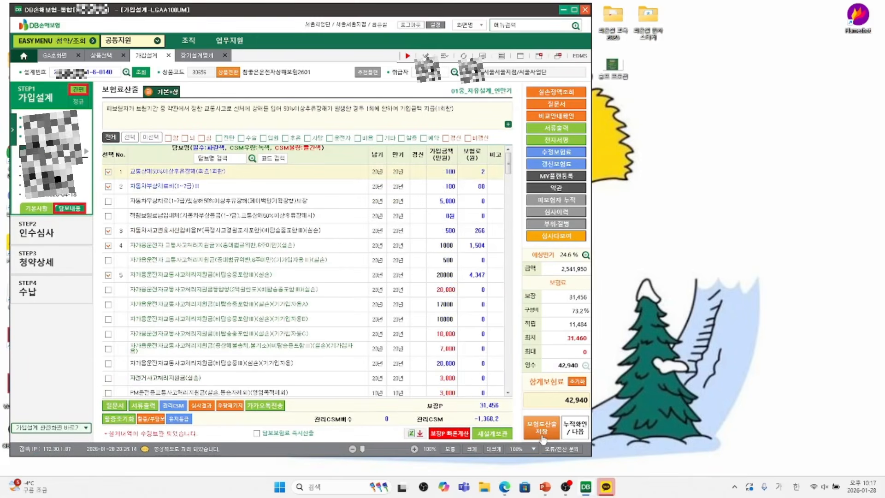
Step: Calculate and save the revised plan's premium under the same design number and rerun the accumulation check
left_click(542, 429)
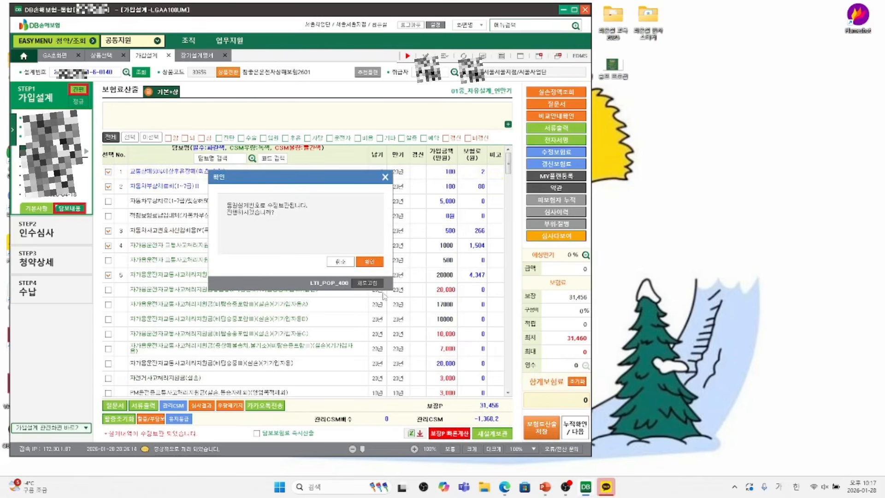
left_click(374, 262)
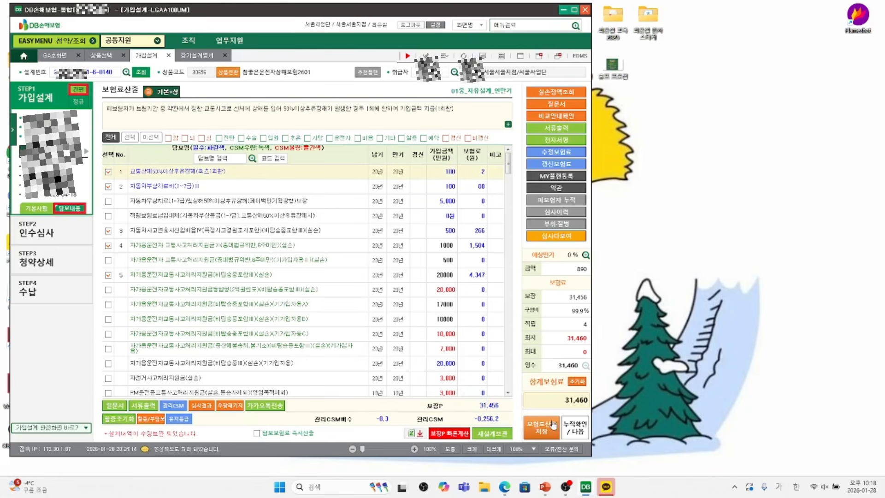
left_click(574, 433)
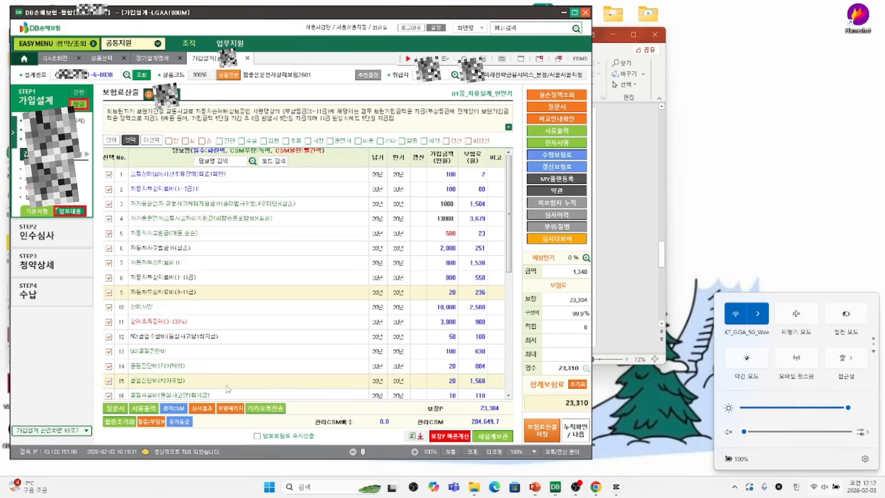
Step: Fill in the plan registration form with plan type MY플랜 and a custom driver plan name, closing it without saving
left_click(87, 431)
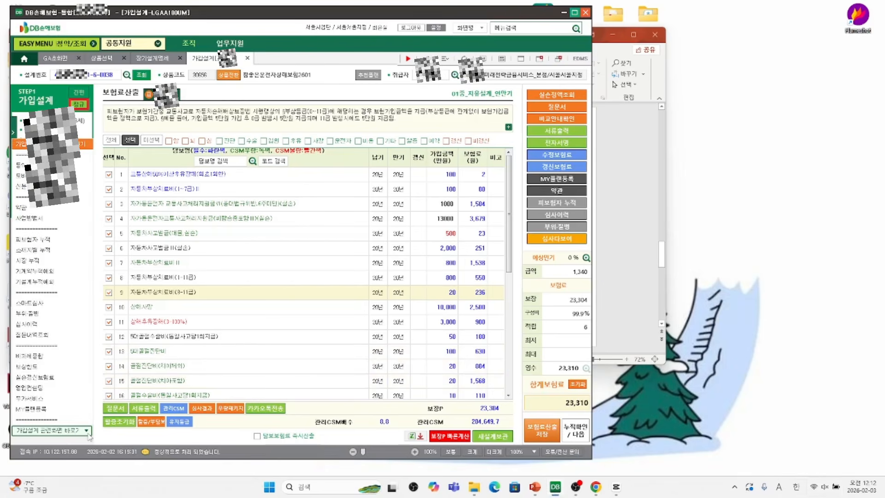
left_click(82, 411)
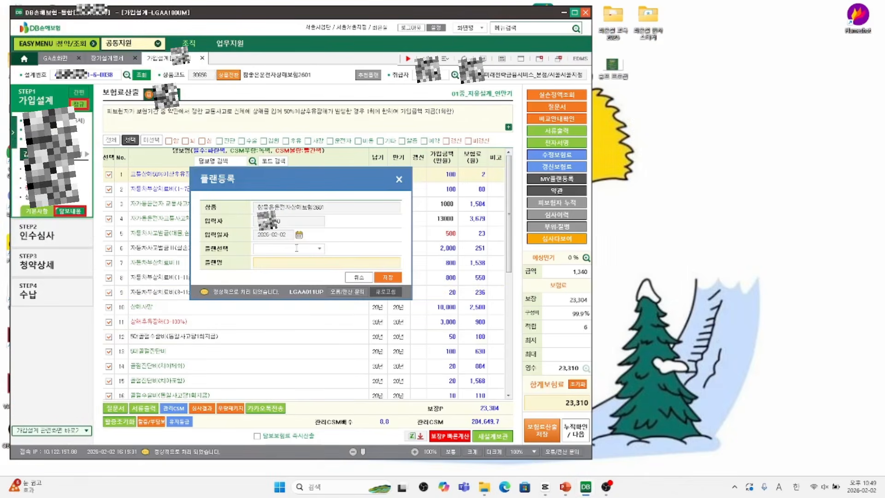
left_click(319, 249)
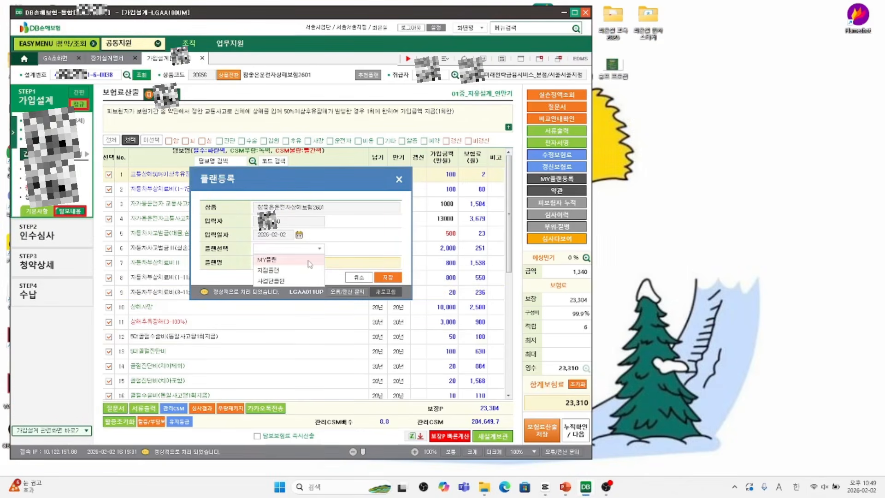
left_click(279, 261)
left_click(364, 262)
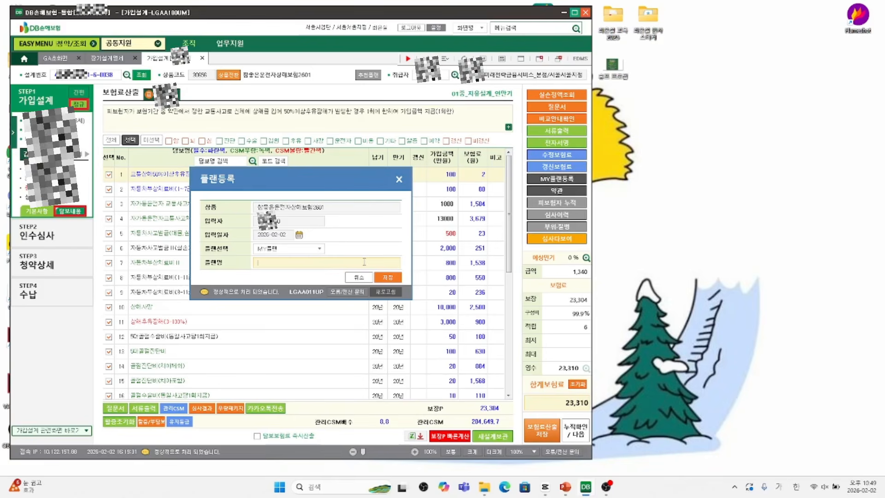
type("응급")
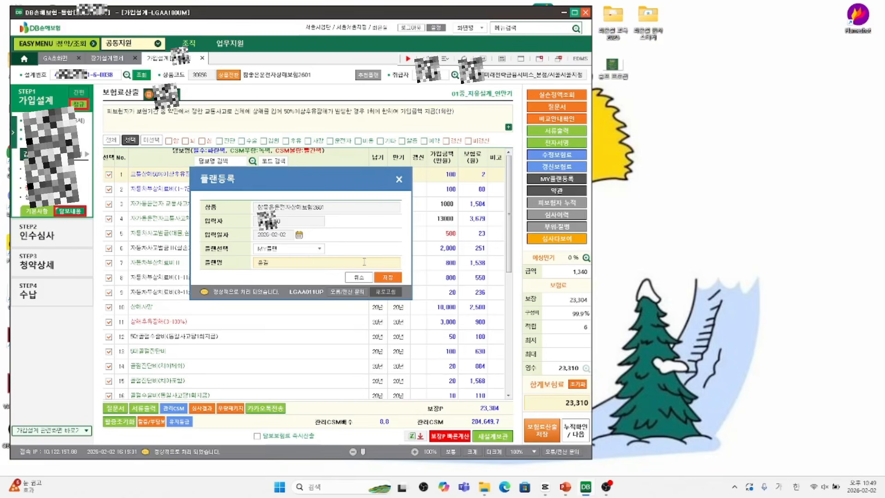
type("툰식")
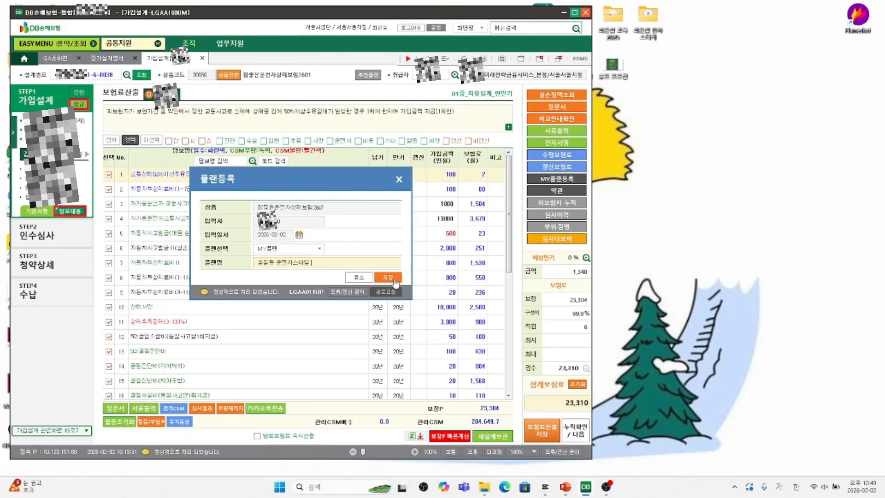
left_click(399, 180)
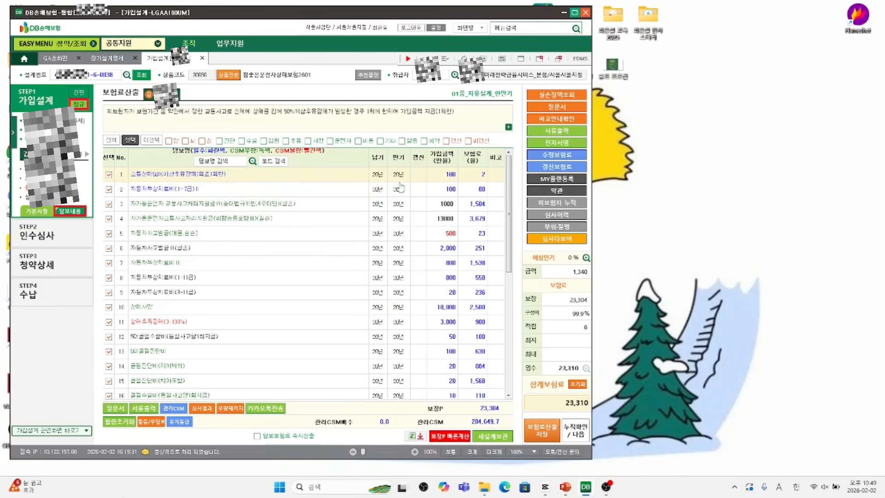
Step: Open the product selection screen and list the products and plans of the 운전자 type
left_click(56, 64)
left_click(48, 156)
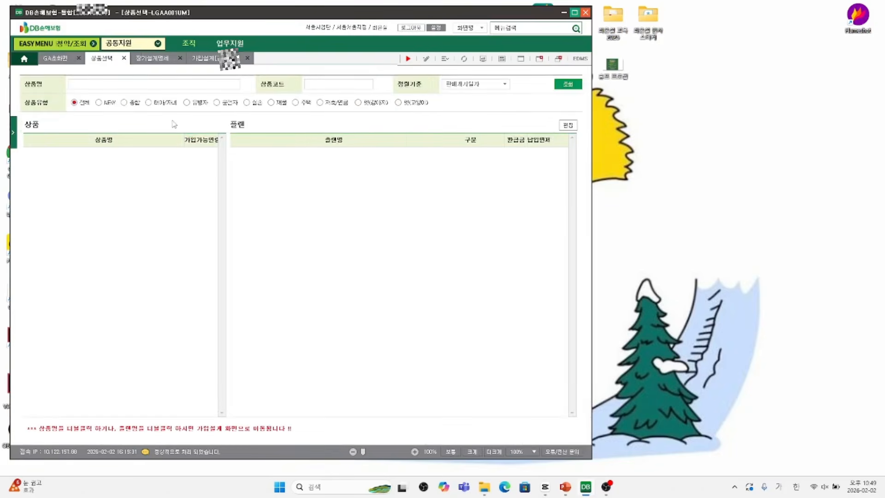
left_click(217, 103)
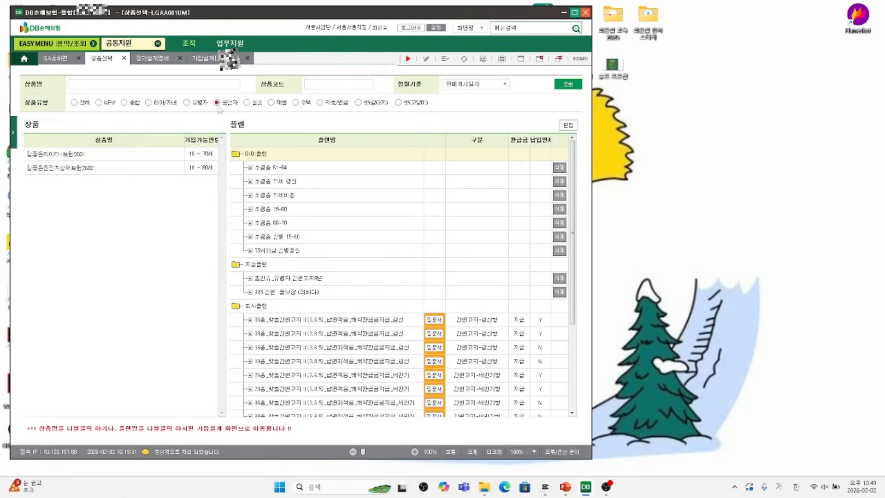